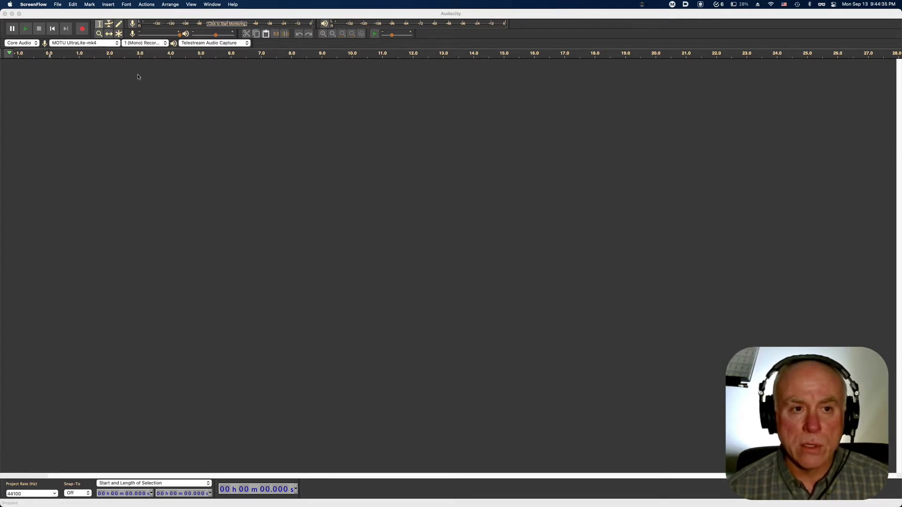
# Switch to Audacity and generate a 5-second sine tone at 100 Hz with an amplitude of 0.3
pyautogui.click(140, 116)
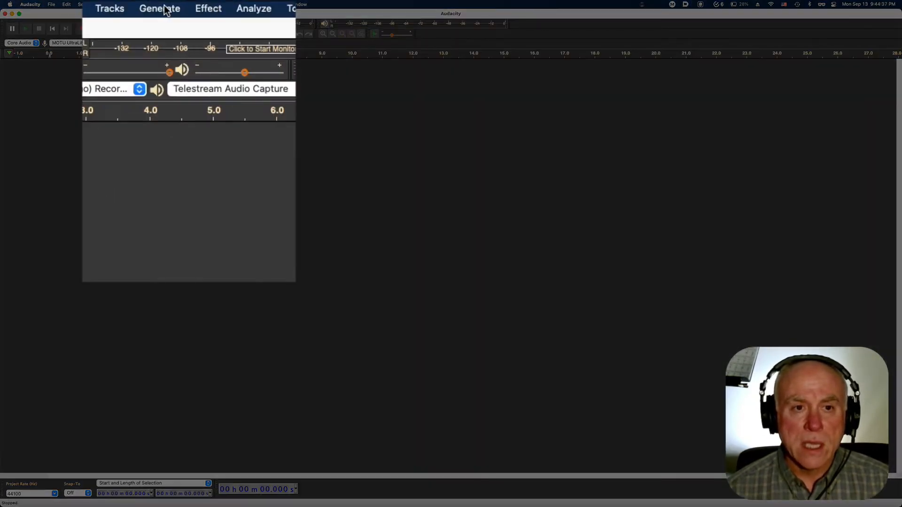
pyautogui.click(166, 10)
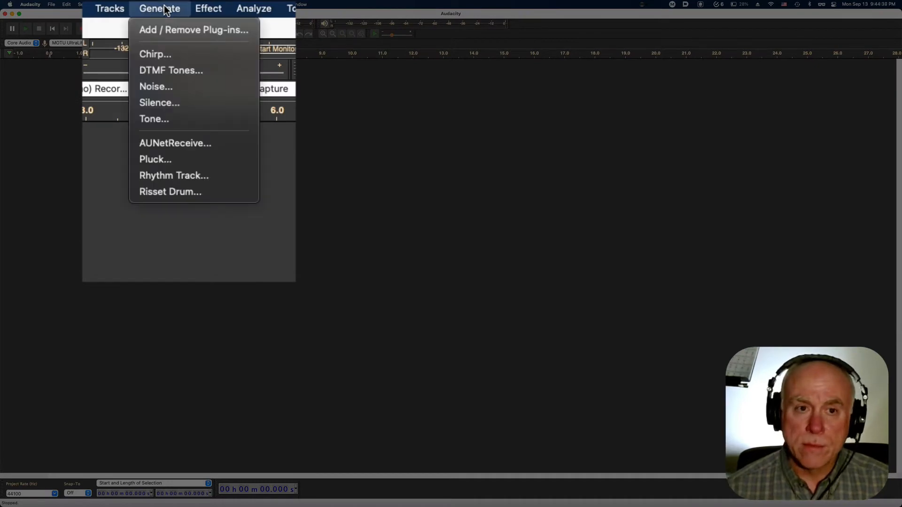
pyautogui.click(172, 120)
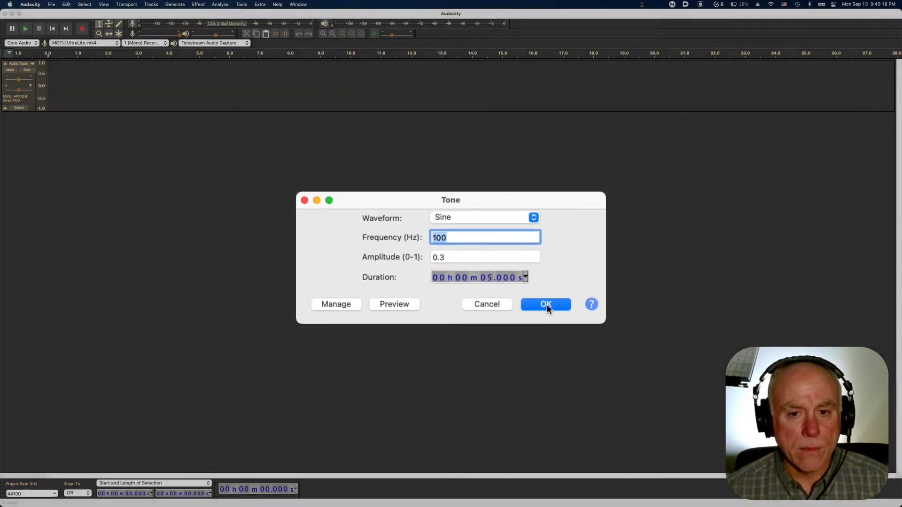
pyautogui.click(582, 322)
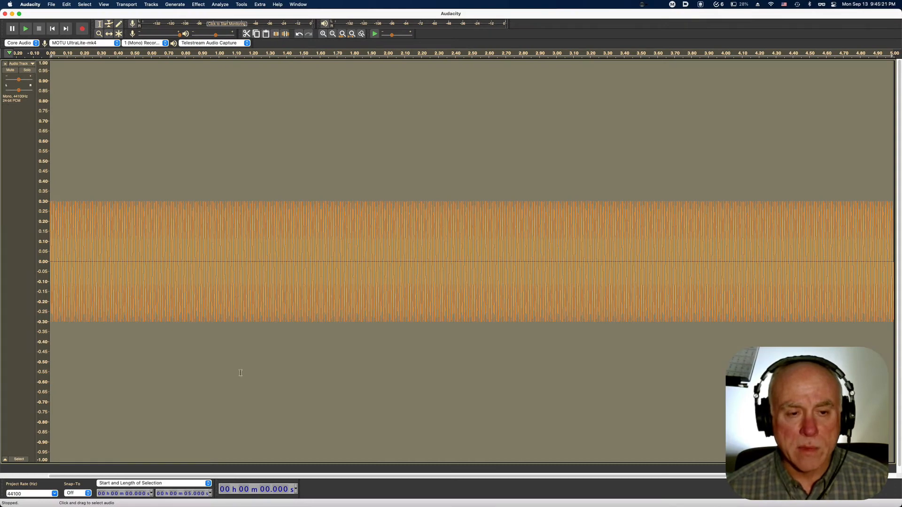
# Examine the individual cycles of the 100 Hz waveform up close and play the tone back
pyautogui.click(324, 34)
pyautogui.click(323, 34)
pyautogui.click(323, 33)
pyautogui.click(324, 33)
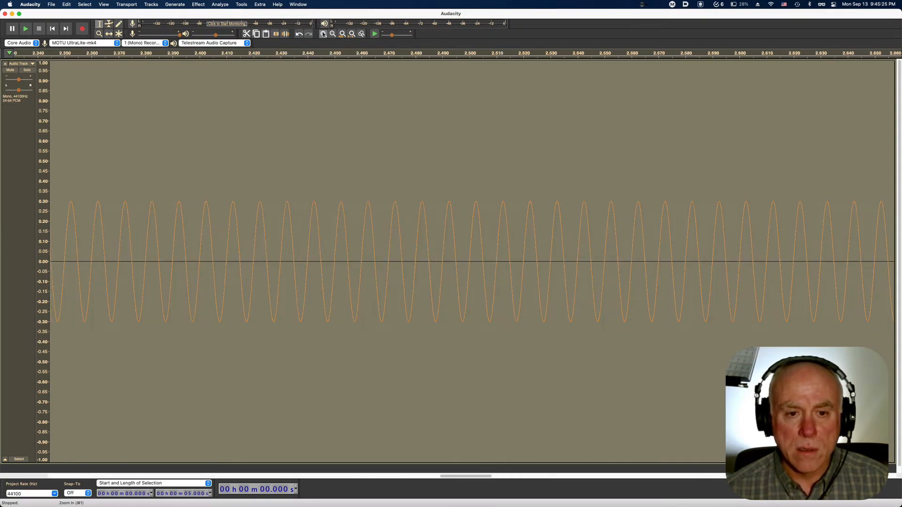
pyautogui.click(323, 34)
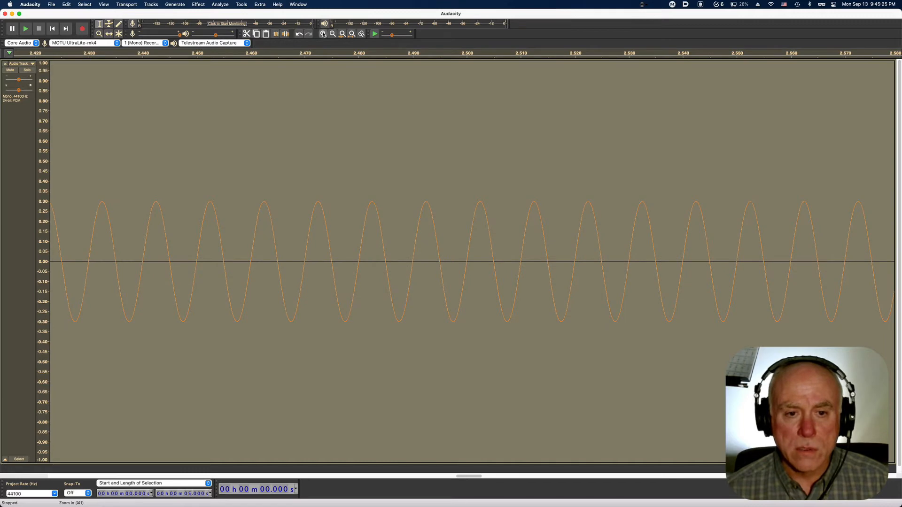
pyautogui.click(352, 34)
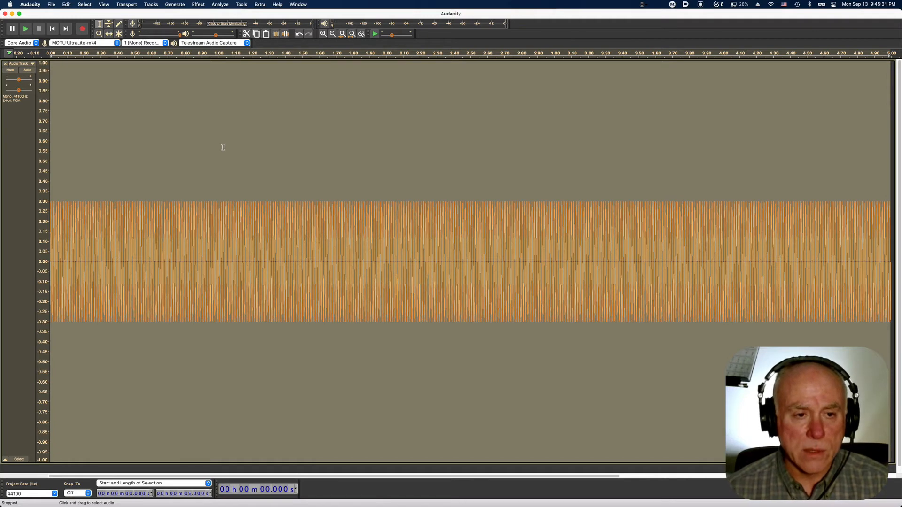
pyautogui.press('space')
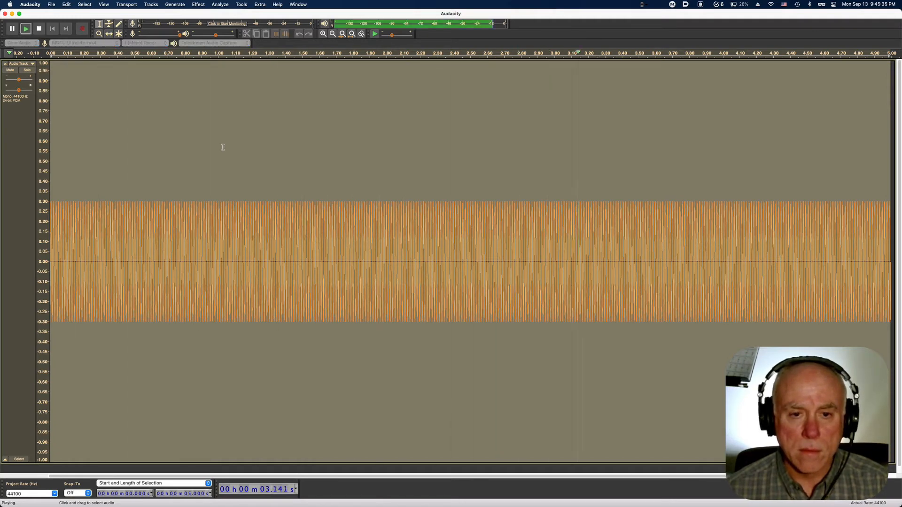
pyautogui.press('space')
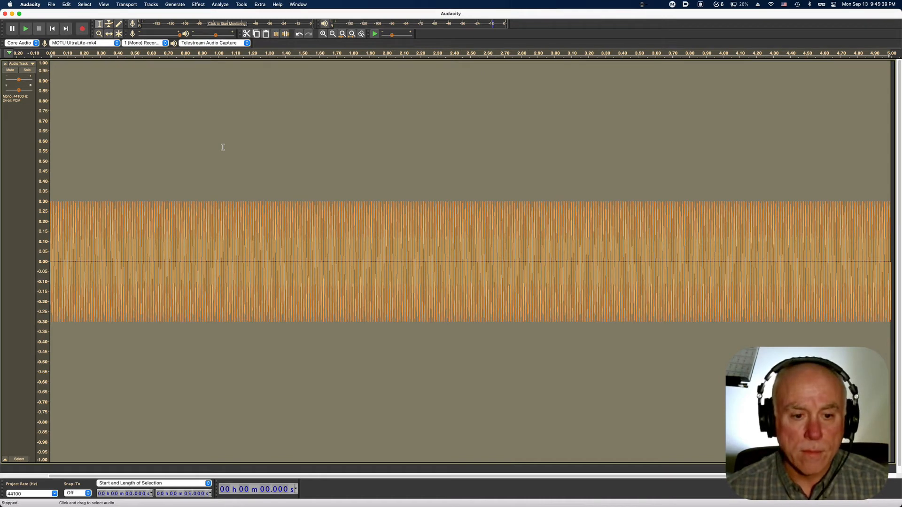
pyautogui.press('Home')
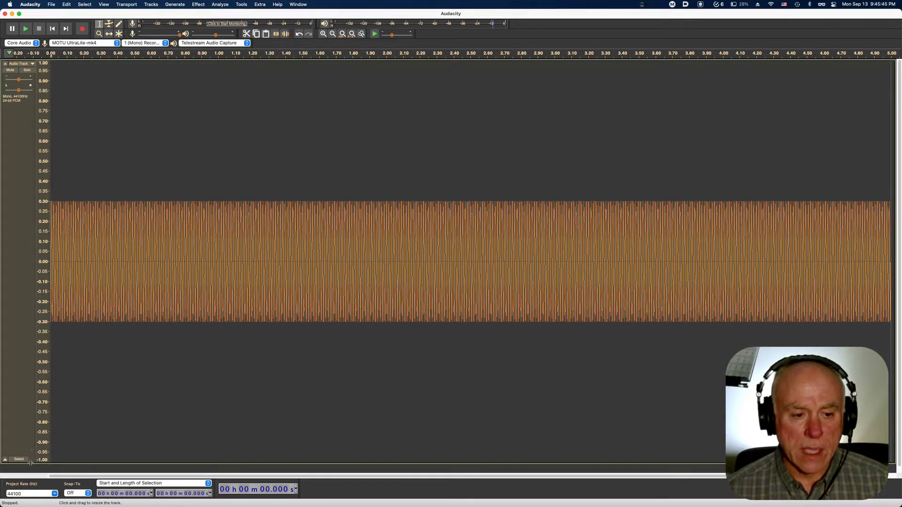
# Reduce the height of the 100 Hz tone's track and add a new mono track below it
pyautogui.moveTo(32, 417); pyautogui.dragTo(37, 228)
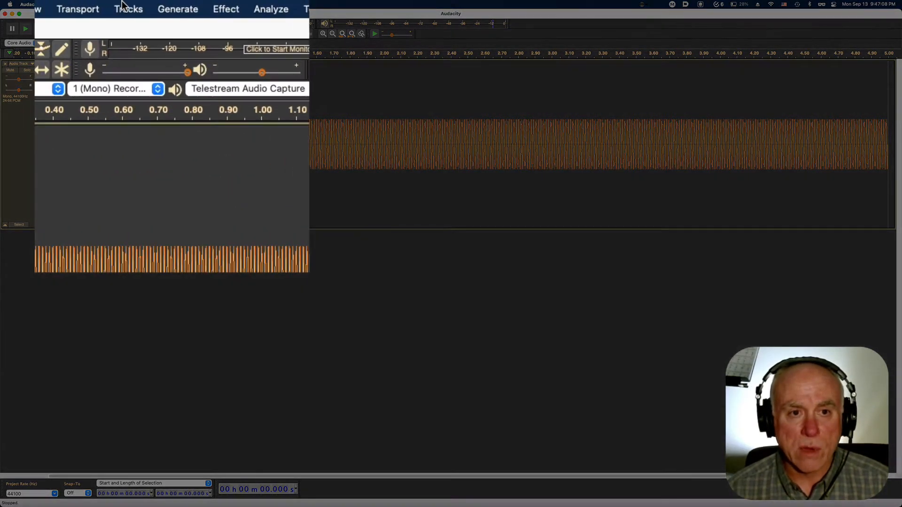
pyautogui.click(150, 4)
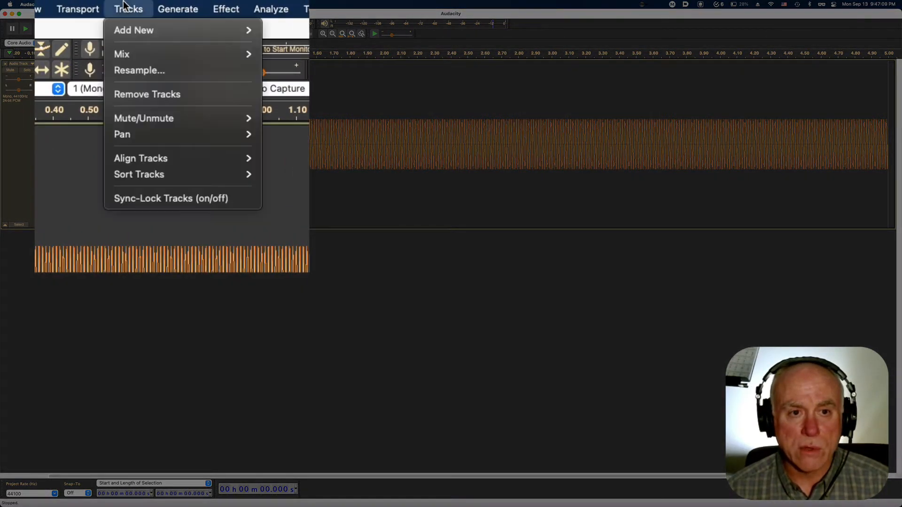
pyautogui.moveTo(131, 33)
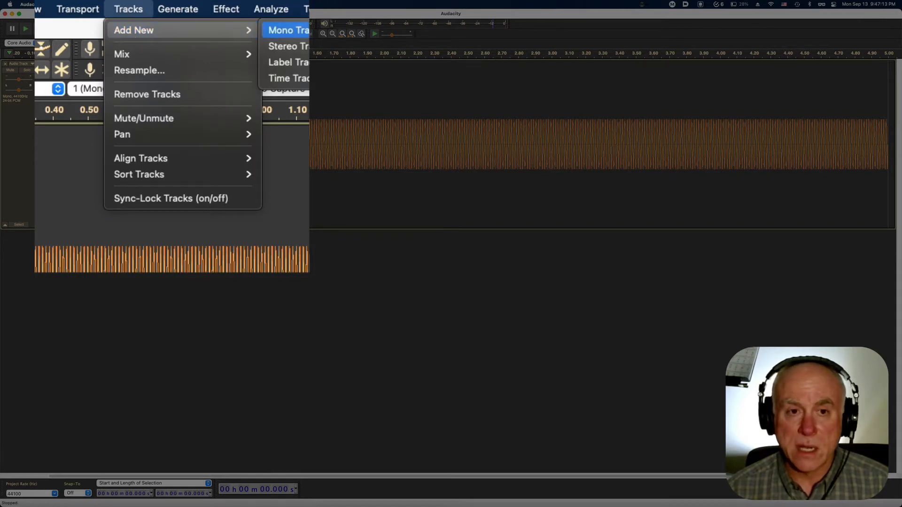
pyautogui.click(286, 30)
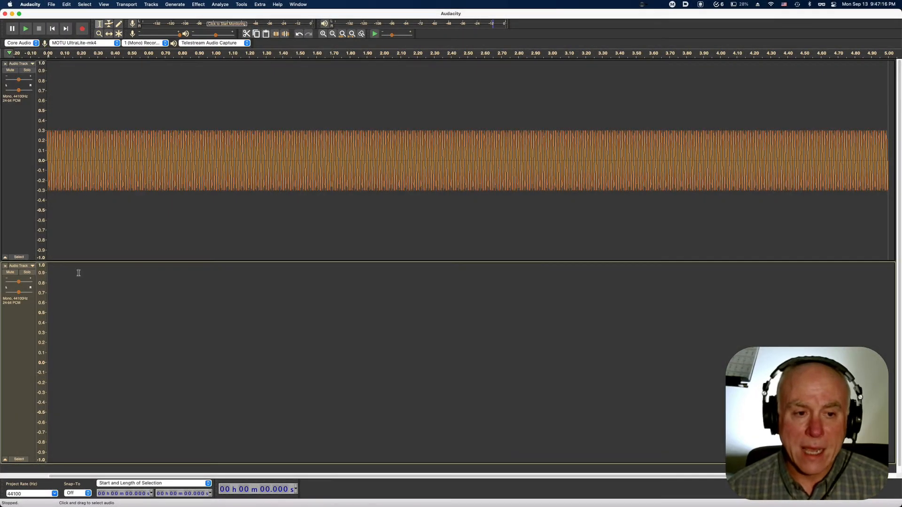
# Generate a 5-second sine tone at 200 Hz with an amplitude of 0.15 in the new mono track
pyautogui.click(179, 4)
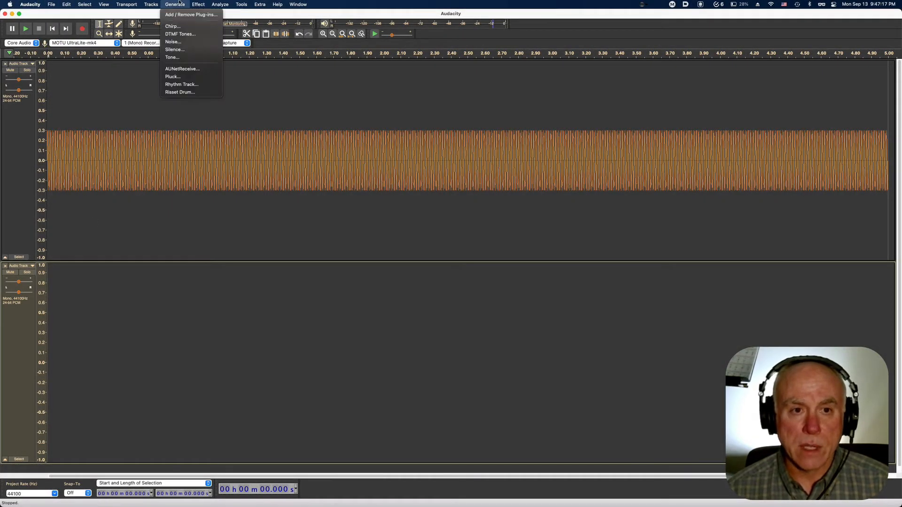
pyautogui.click(172, 57)
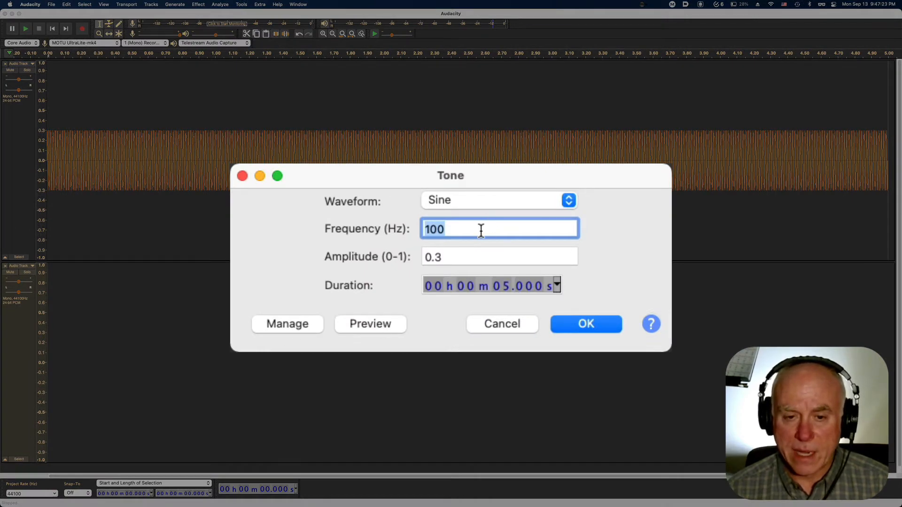
pyautogui.write('200')
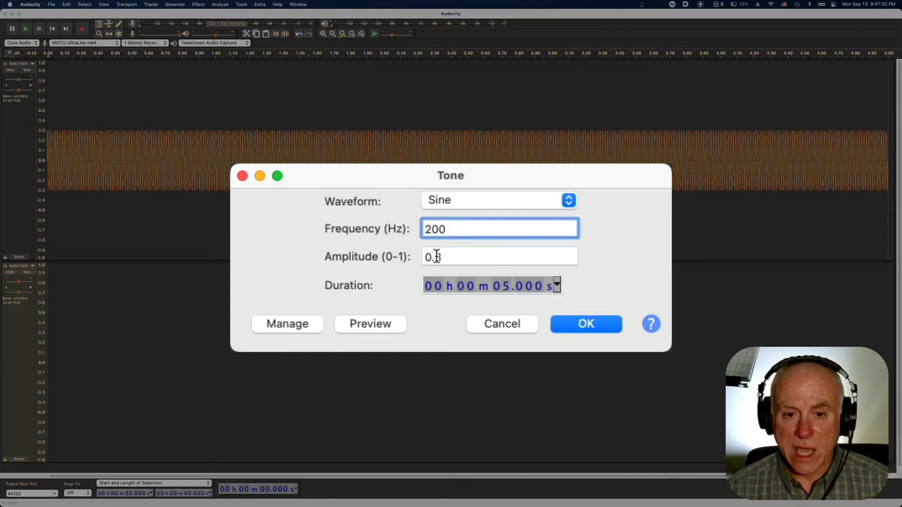
pyautogui.moveTo(436, 256); pyautogui.dragTo(451, 256)
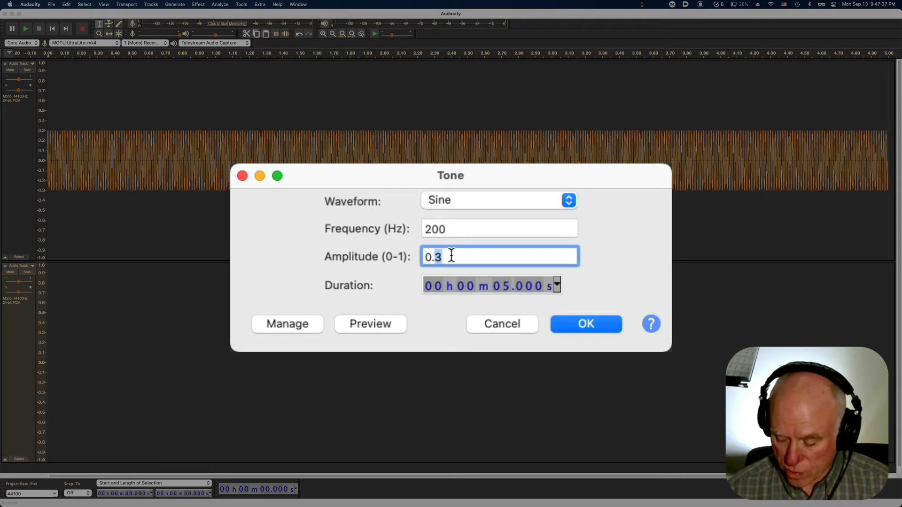
pyautogui.write('15')
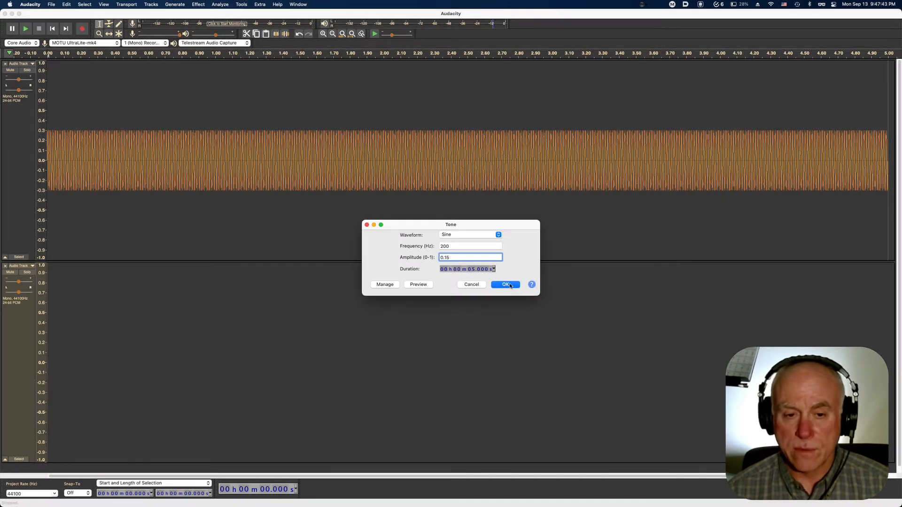
pyautogui.click(506, 284)
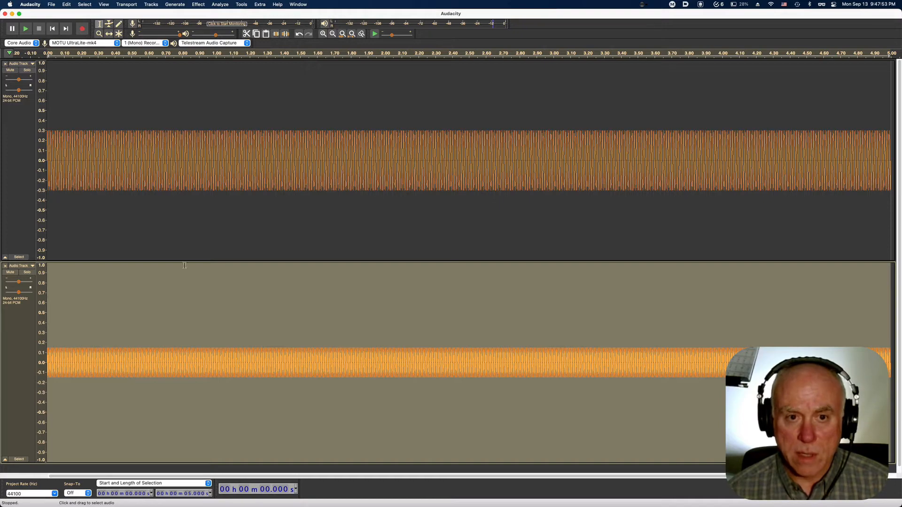
# Examine up close how the cycles of the 100 Hz and 200 Hz waves line up at the start of the timeline
pyautogui.click(323, 34)
pyautogui.click(323, 34)
pyautogui.click(323, 34)
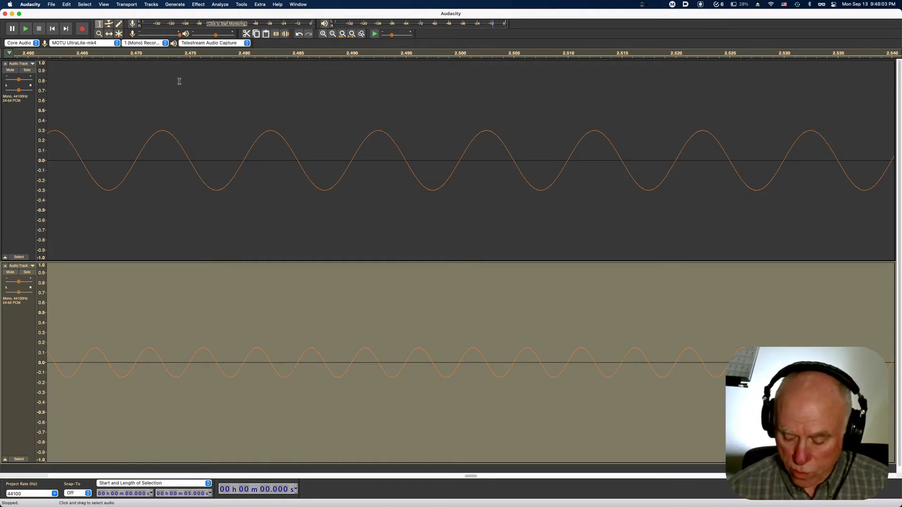
pyautogui.press('Home')
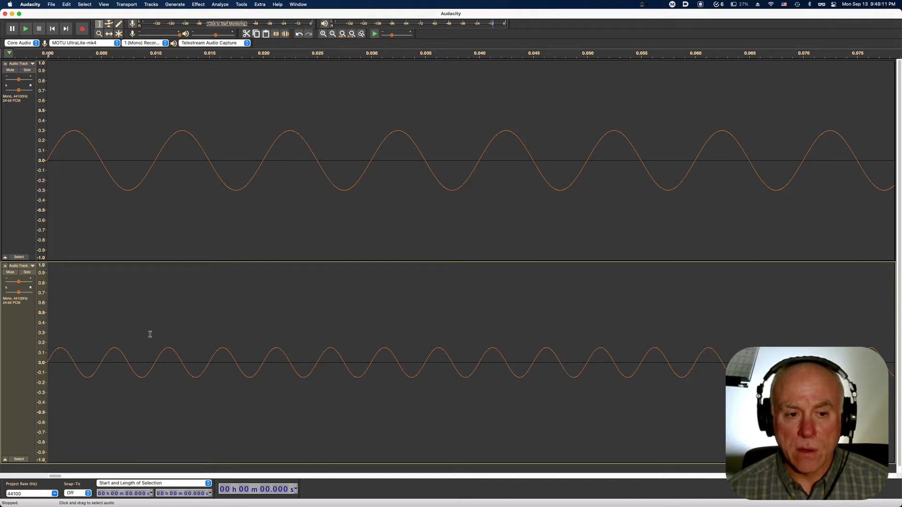
pyautogui.click(51, 364)
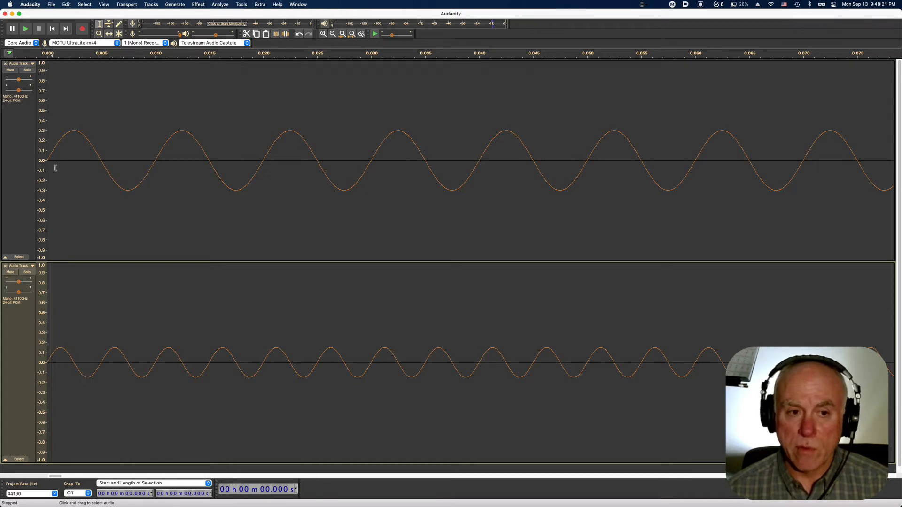
pyautogui.click(16, 360)
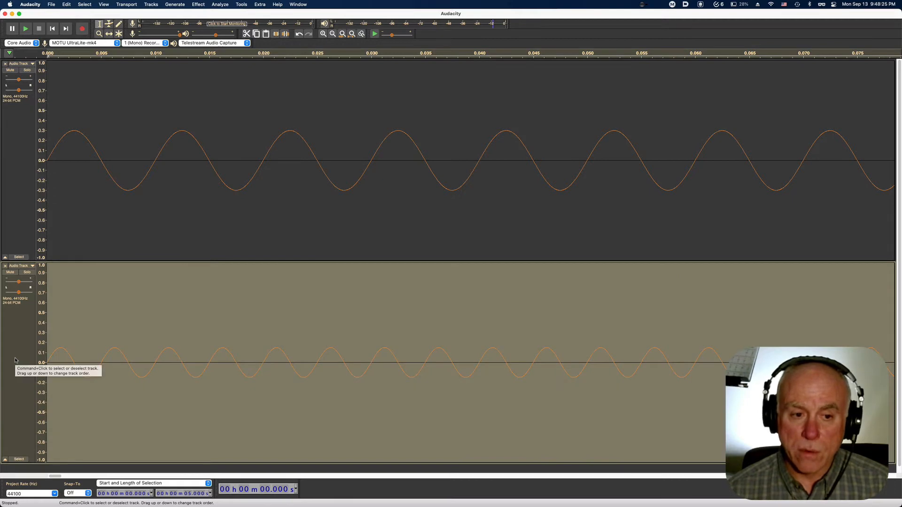
pyautogui.click(129, 329)
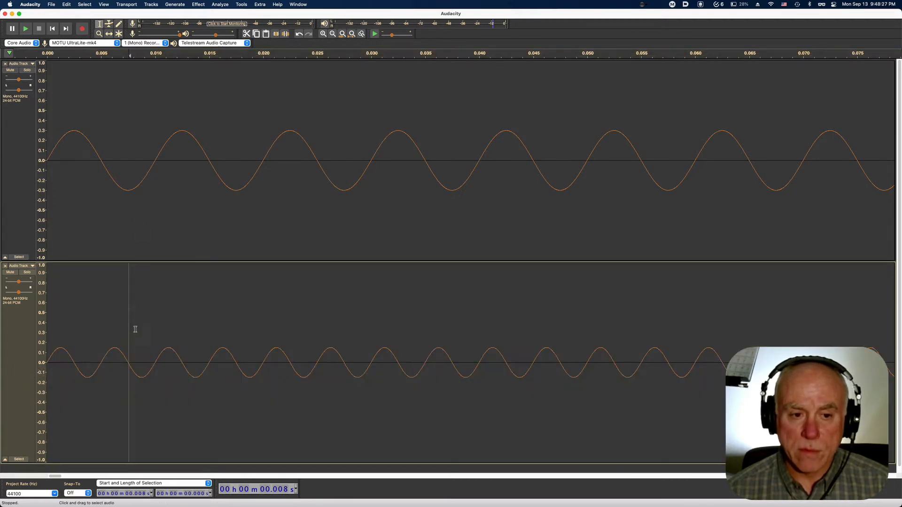
# Apply the Invert effect to the entire 200 Hz track
pyautogui.click(11, 356)
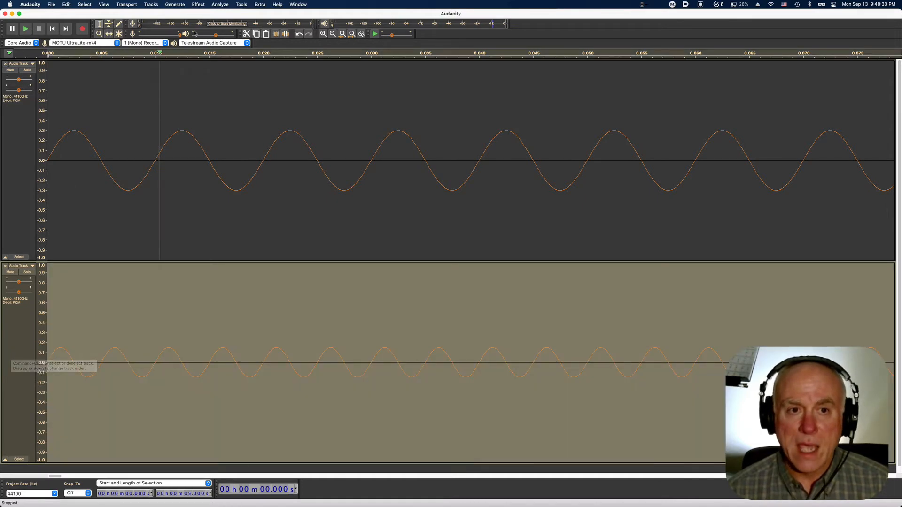
pyautogui.click(198, 4)
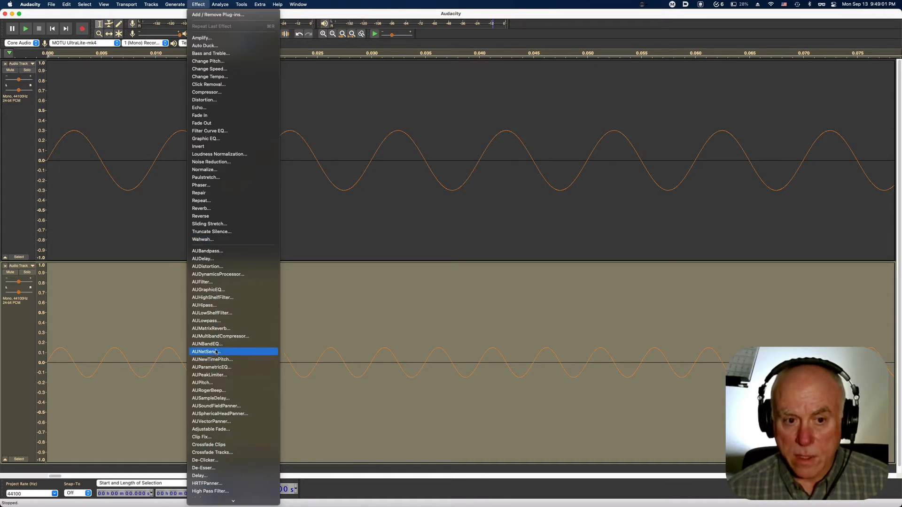
pyautogui.scroll(-5, 216, 399)
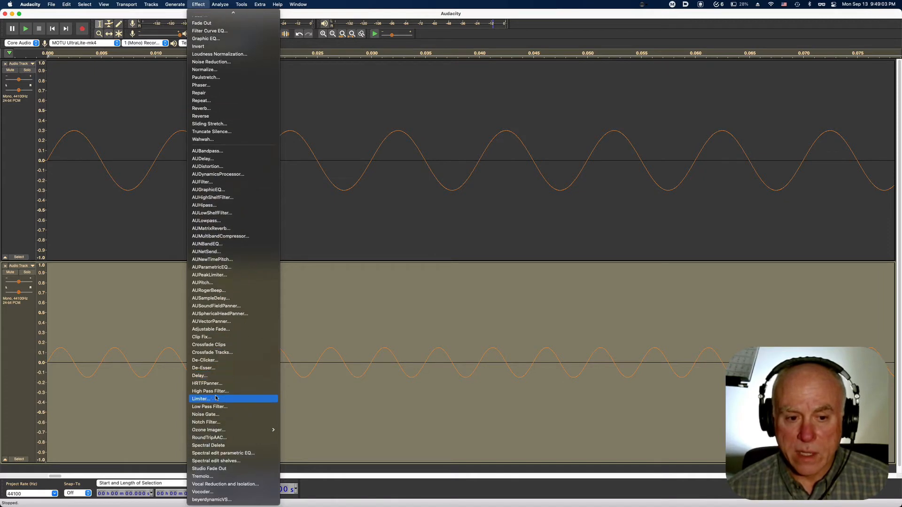
pyautogui.scroll(5, 215, 398)
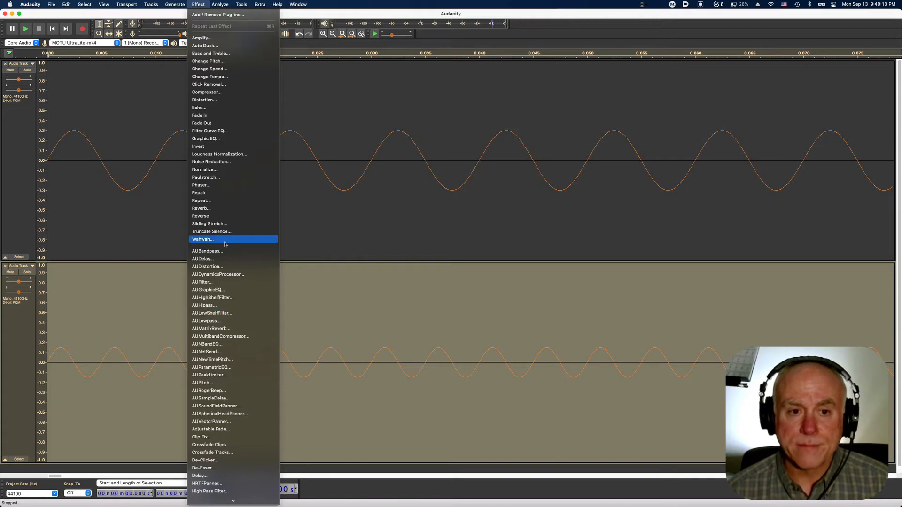
pyautogui.click(198, 148)
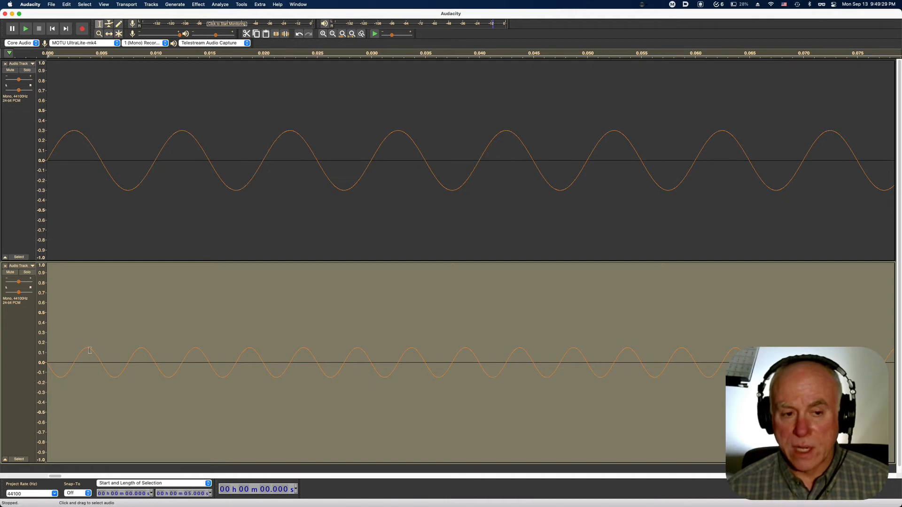
# Select the 100 Hz track and play both tracks together from the start
pyautogui.click(14, 216)
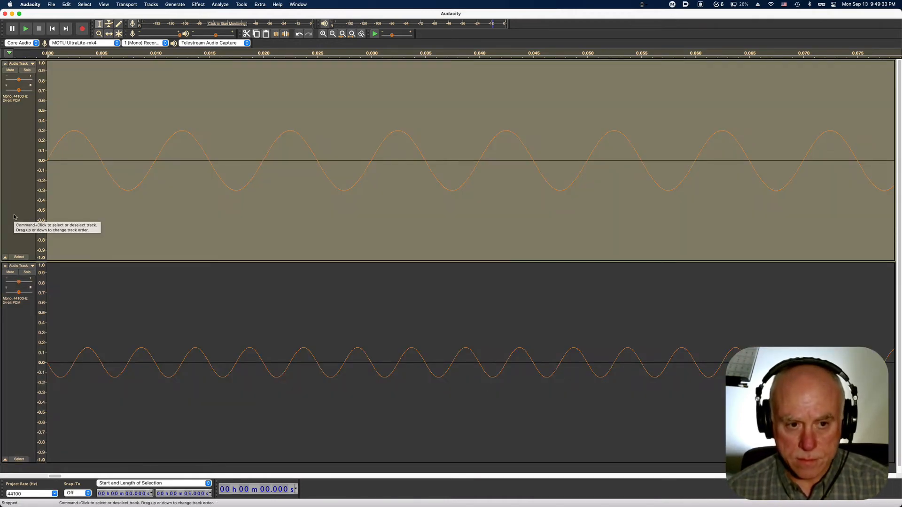
pyautogui.press('space')
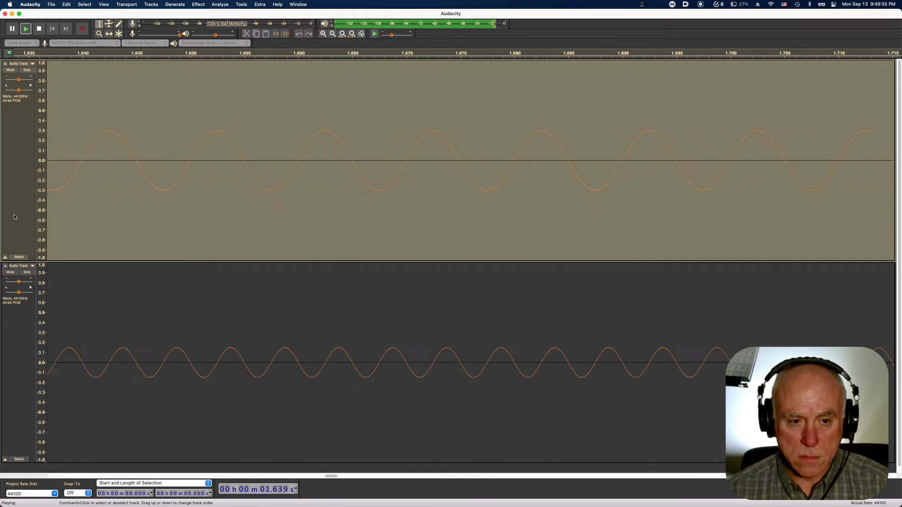
pyautogui.press('space')
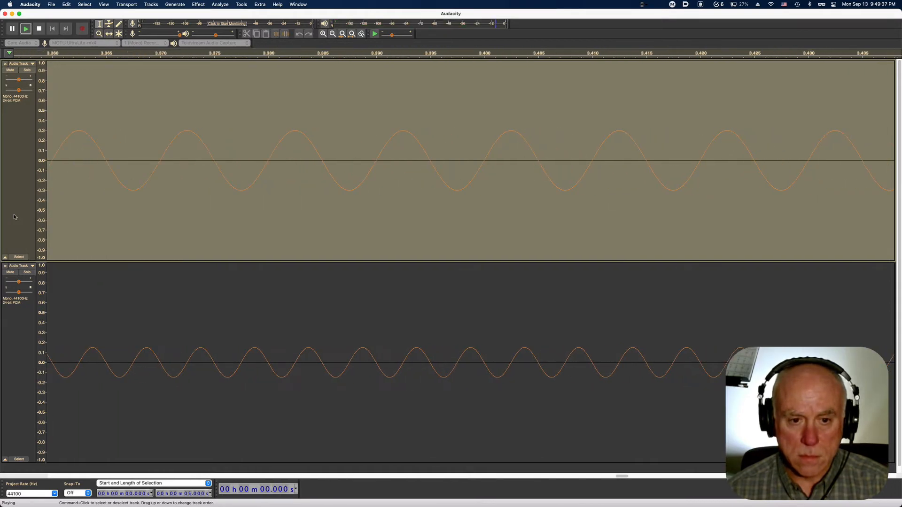
# Solo the 100 Hz track and play it from the start
pyautogui.click(28, 73)
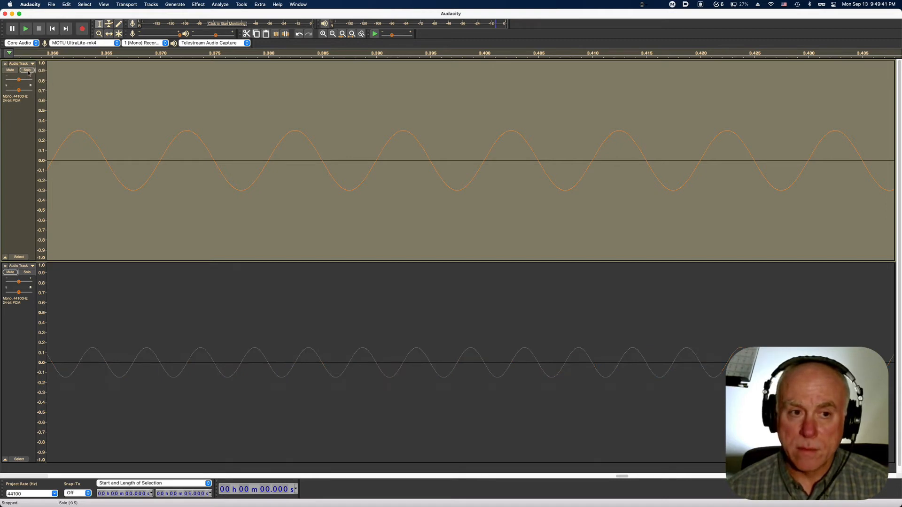
pyautogui.press('space')
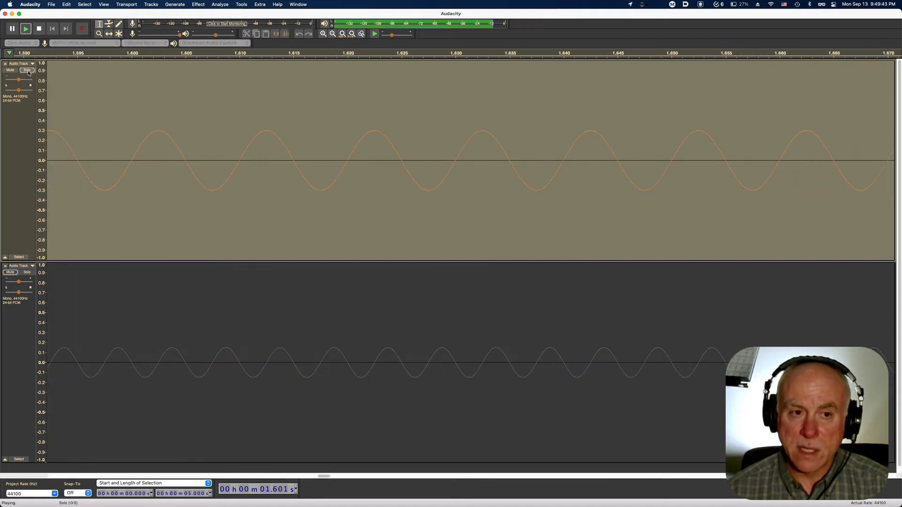
# Turn off solo on the 100 Hz track, briefly play both tracks together and return to the start of the timeline
pyautogui.click(28, 72)
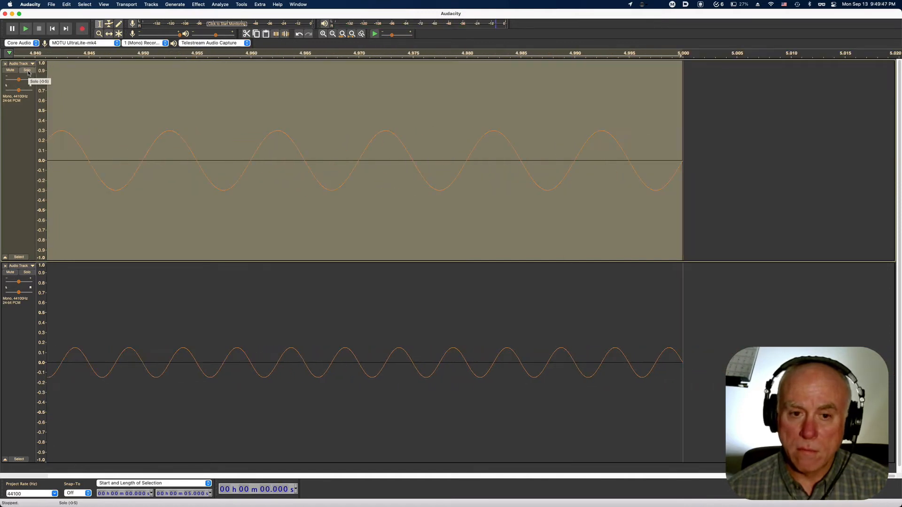
pyautogui.press('space')
pyautogui.press('space')
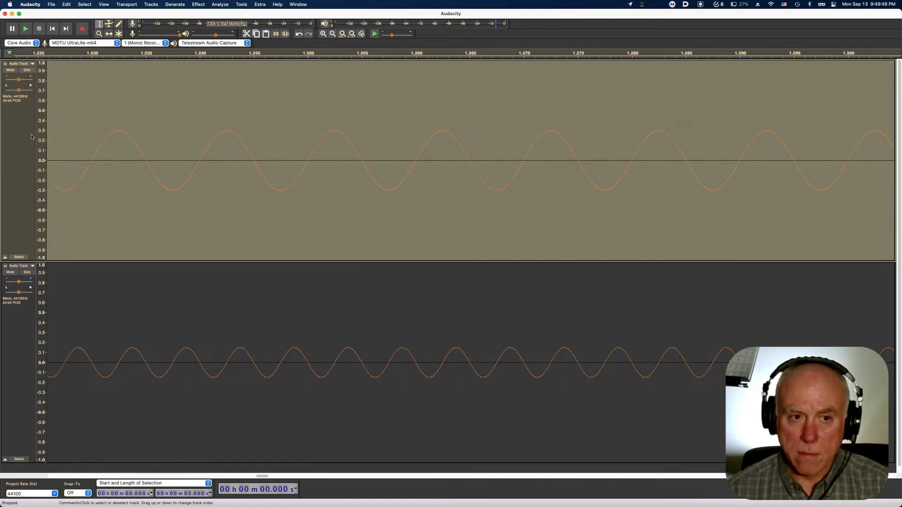
pyautogui.click(27, 272)
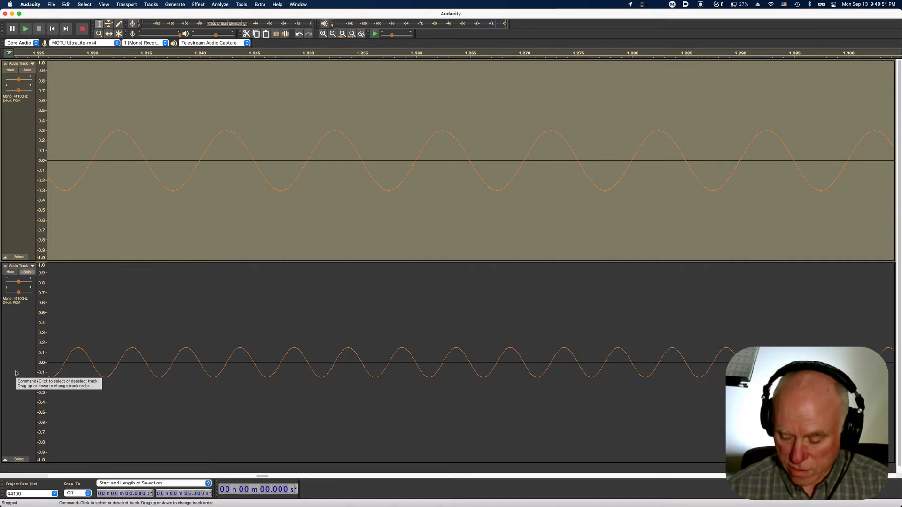
pyautogui.press('Home')
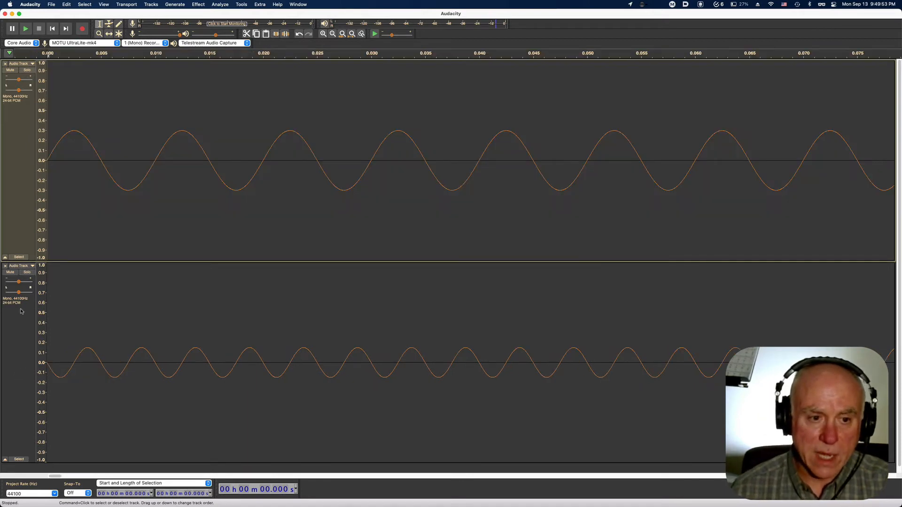
# Add a new empty mono track below the 200 Hz track
pyautogui.click(151, 4)
pyautogui.moveTo(156, 17)
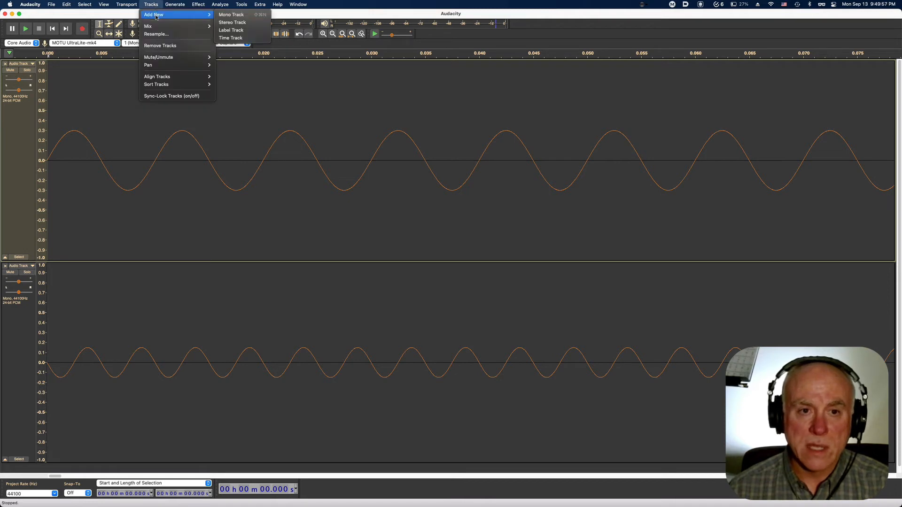
pyautogui.click(232, 14)
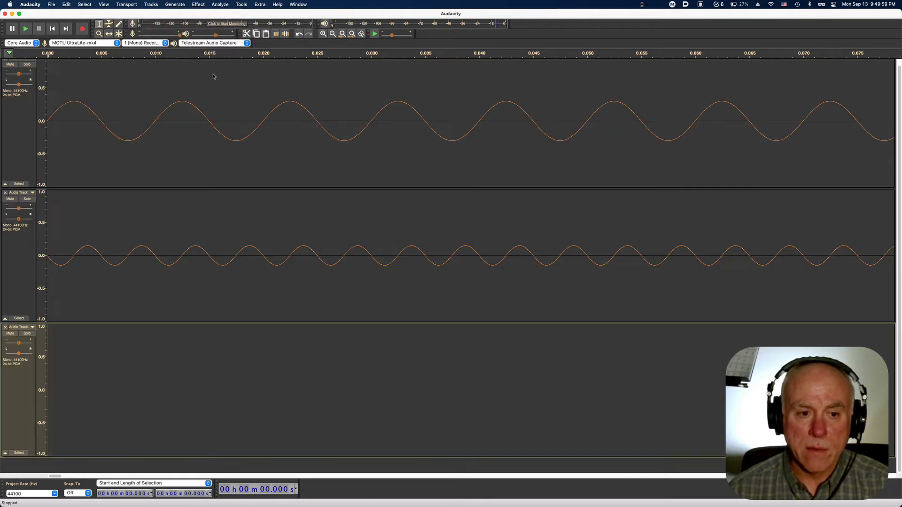
# Generate a 5-second sine tone on the new third track at 300 Hz with an amplitude of 0.1
pyautogui.click(174, 4)
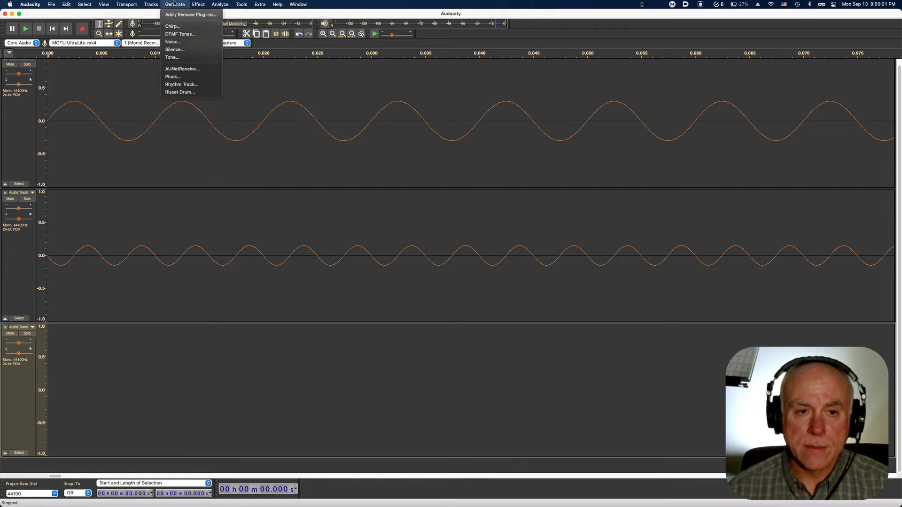
pyautogui.click(178, 56)
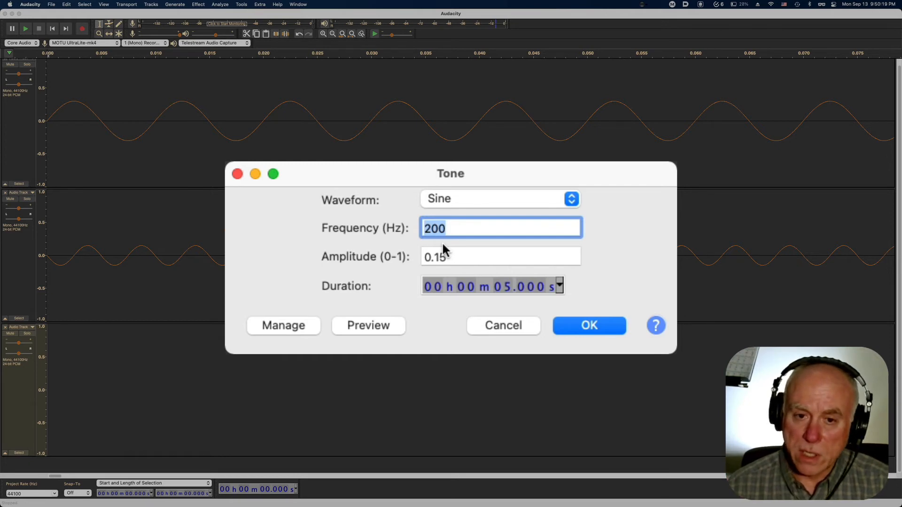
pyautogui.write('300')
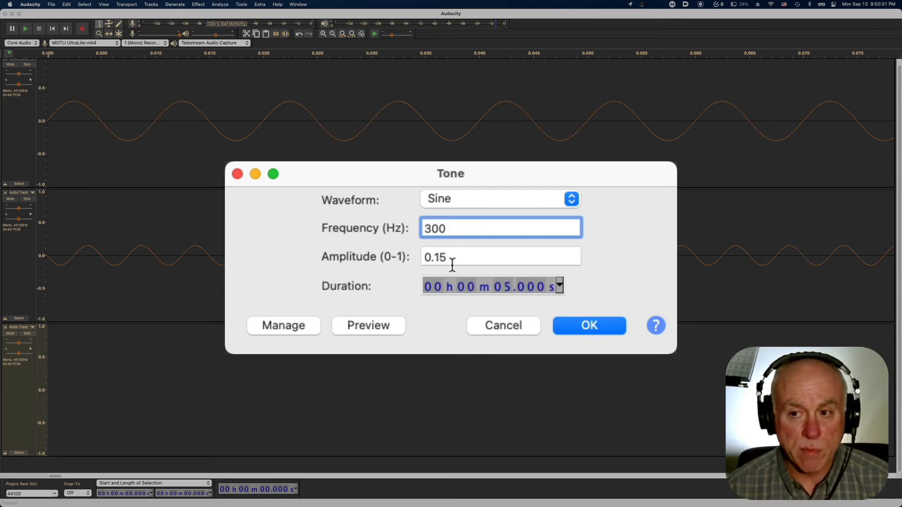
pyautogui.click(471, 269)
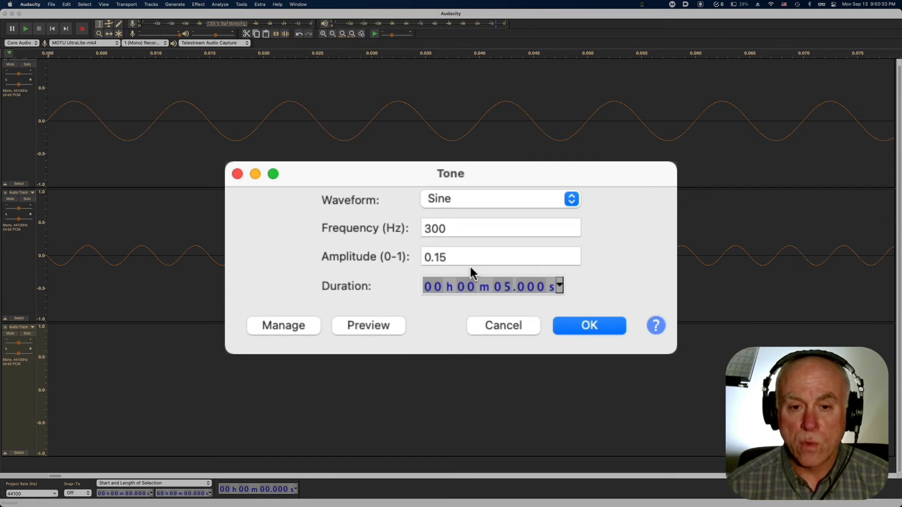
pyautogui.click(447, 256)
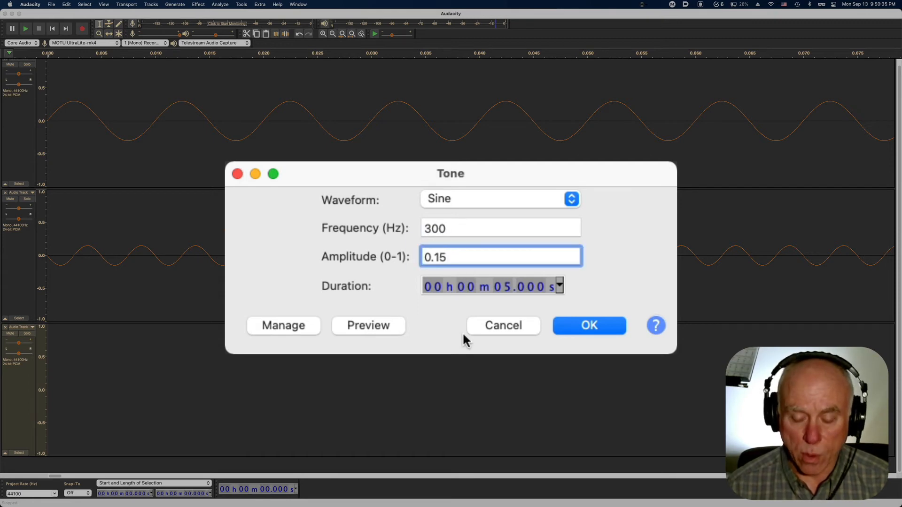
pyautogui.press('BackSpace')
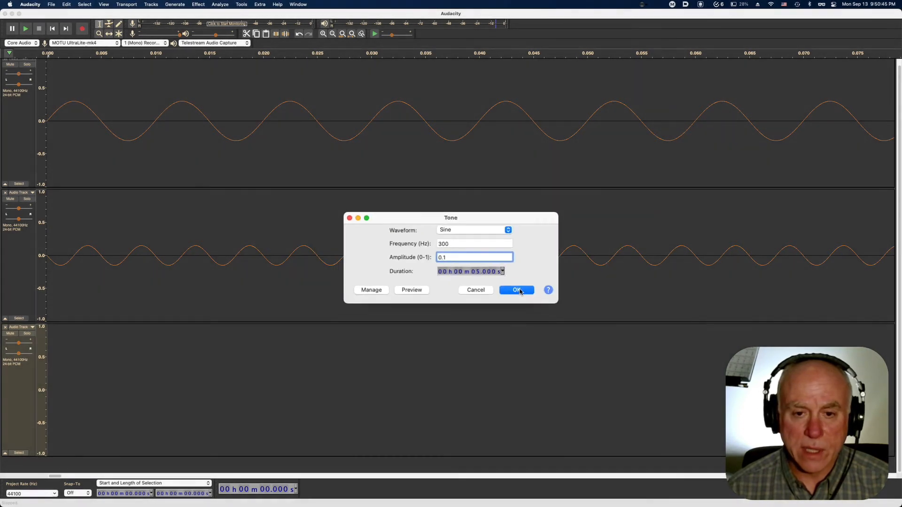
pyautogui.click(582, 328)
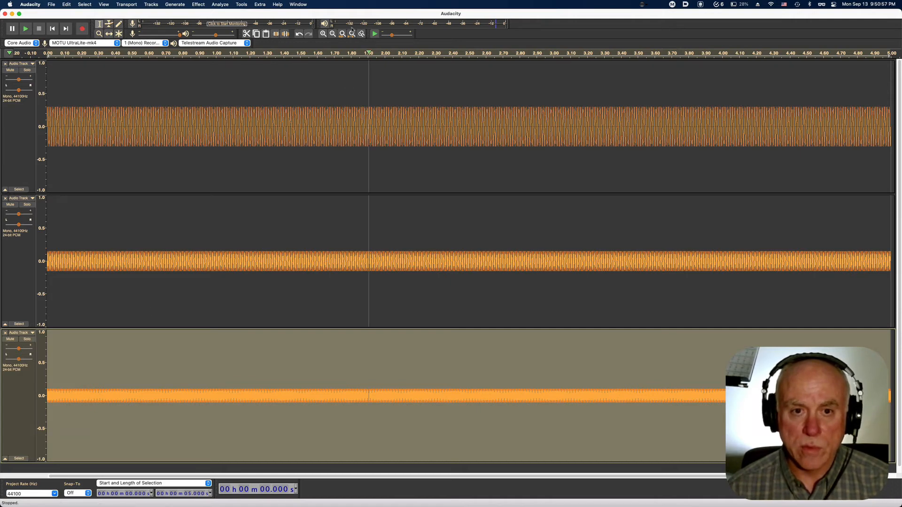
# Examine up close how the 100, 200 and 300 Hz waves line up at the start of the timeline
pyautogui.click(323, 34)
pyautogui.click(323, 34)
pyautogui.click(323, 34)
pyautogui.click(323, 34)
pyautogui.click(323, 34)
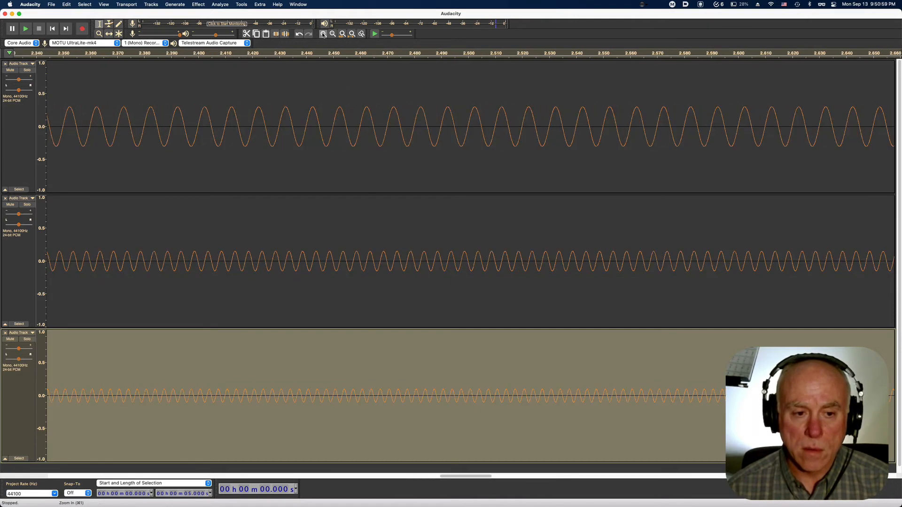
pyautogui.click(324, 35)
pyautogui.press('Home')
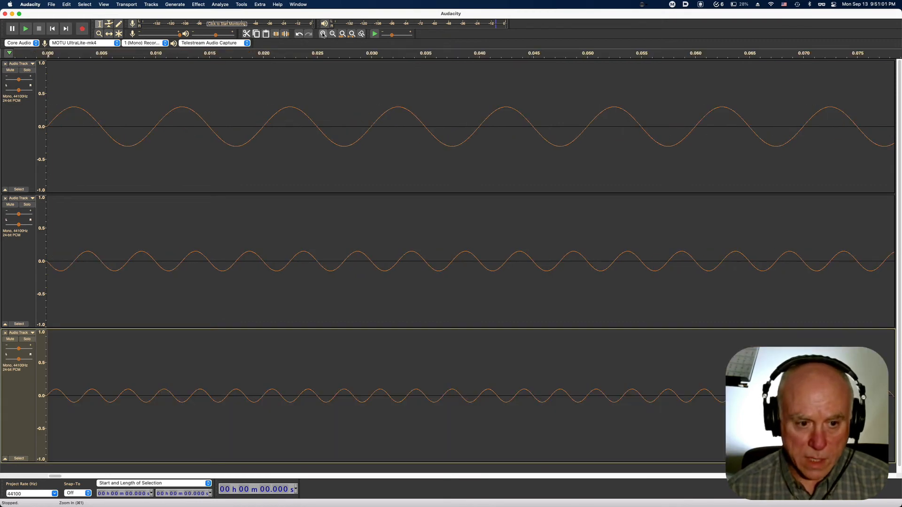
pyautogui.click(322, 34)
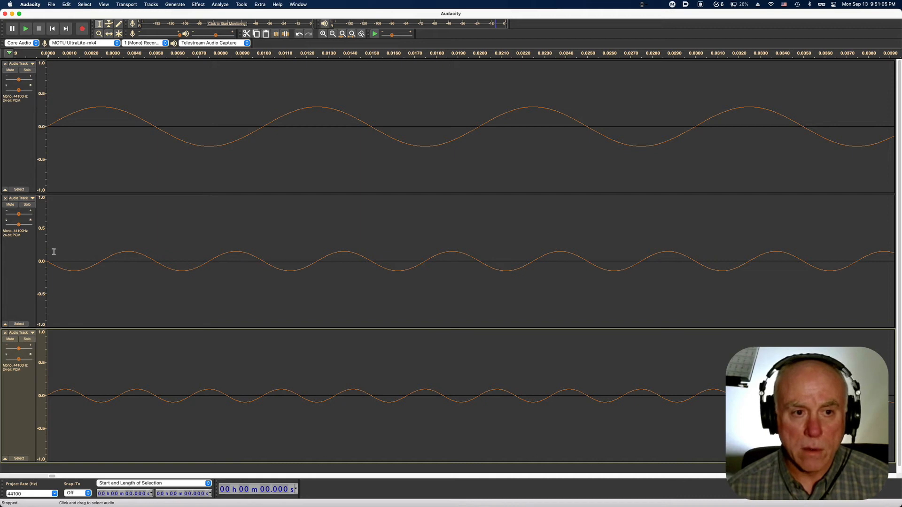
pyautogui.click(333, 34)
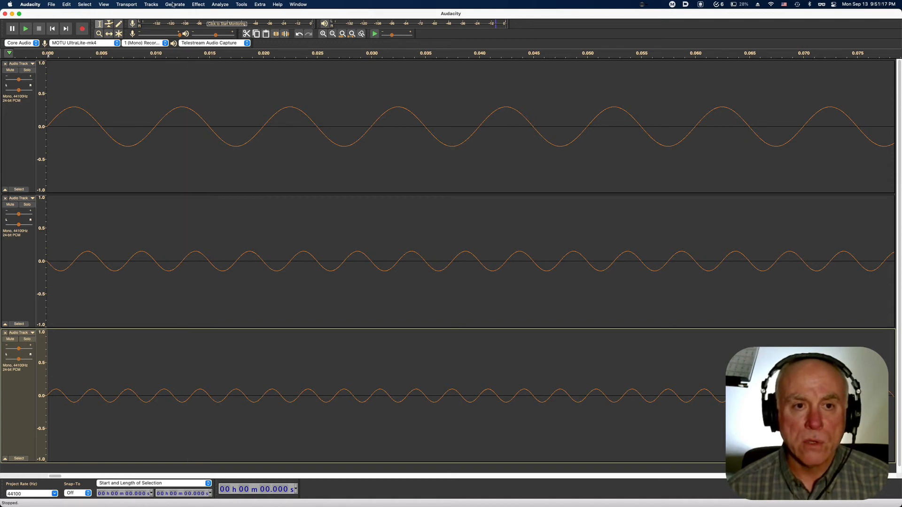
# Add a fourth, empty mono track below the 300 Hz track
pyautogui.click(198, 4)
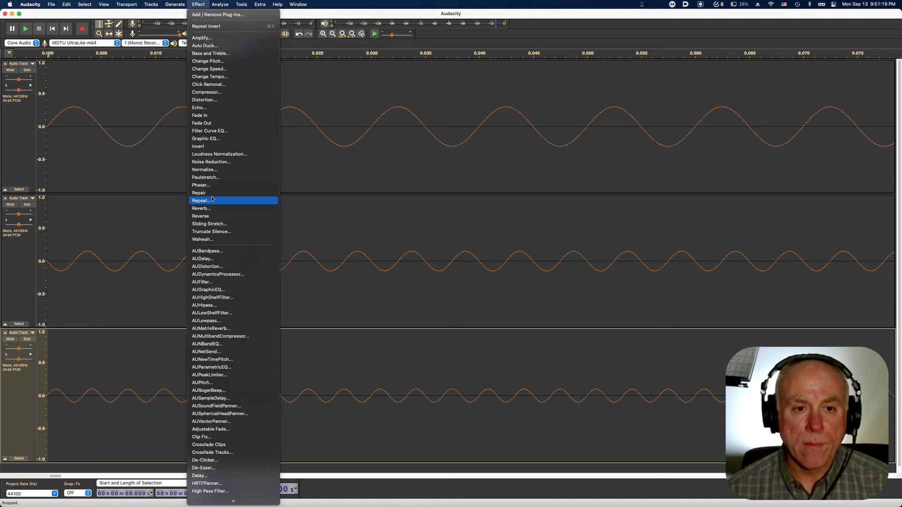
pyautogui.click(147, 80)
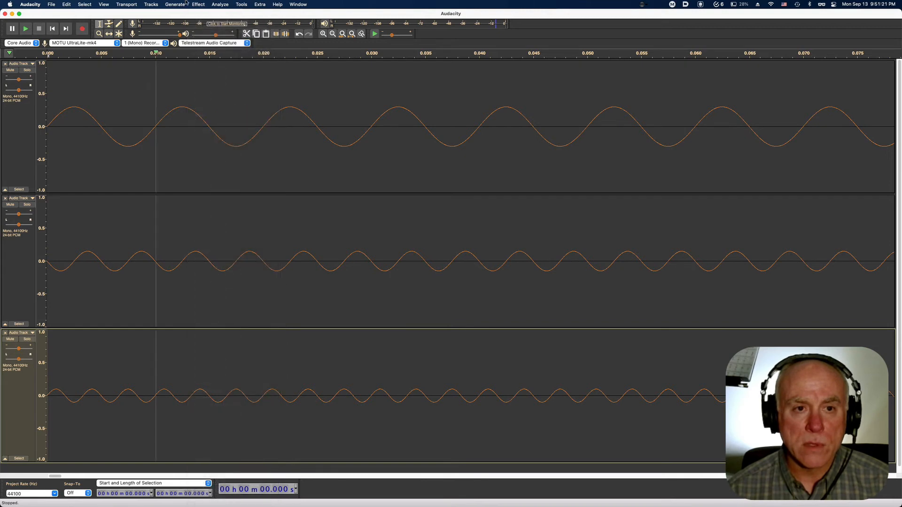
pyautogui.click(153, 4)
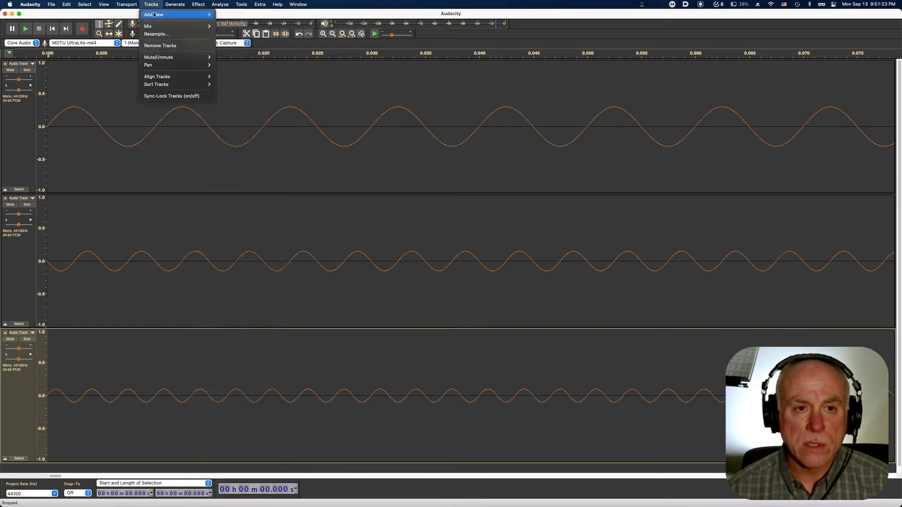
pyautogui.moveTo(197, 14)
pyautogui.click(238, 16)
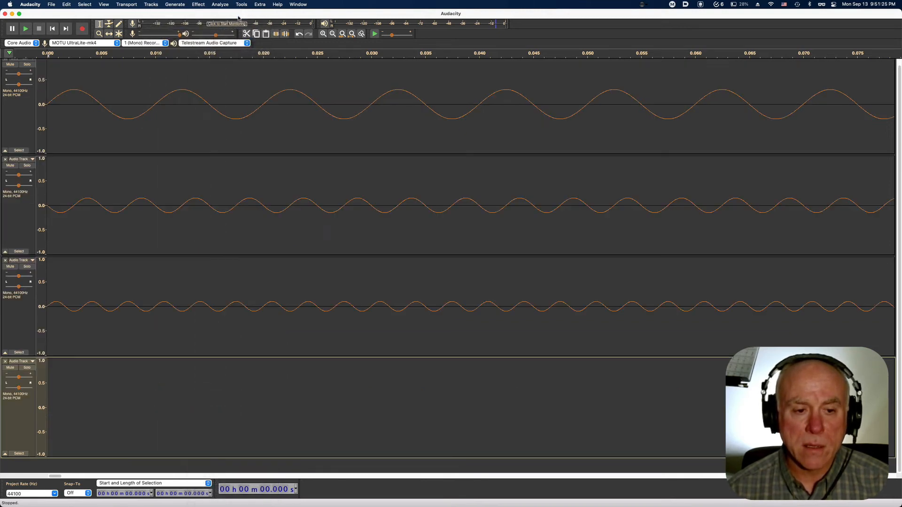
# Generate a 5-second sine tone on the empty fourth track at 400 Hz with an amplitude of 0.075
pyautogui.click(198, 5)
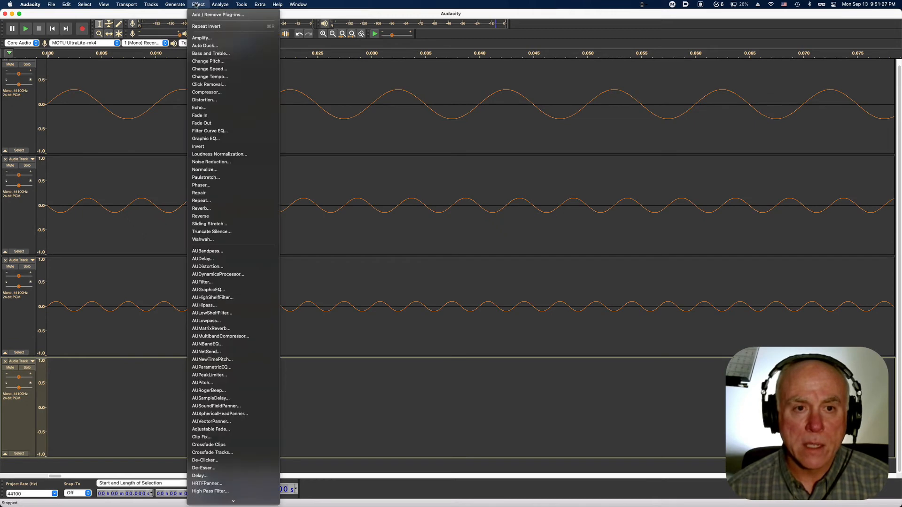
pyautogui.moveTo(173, 4)
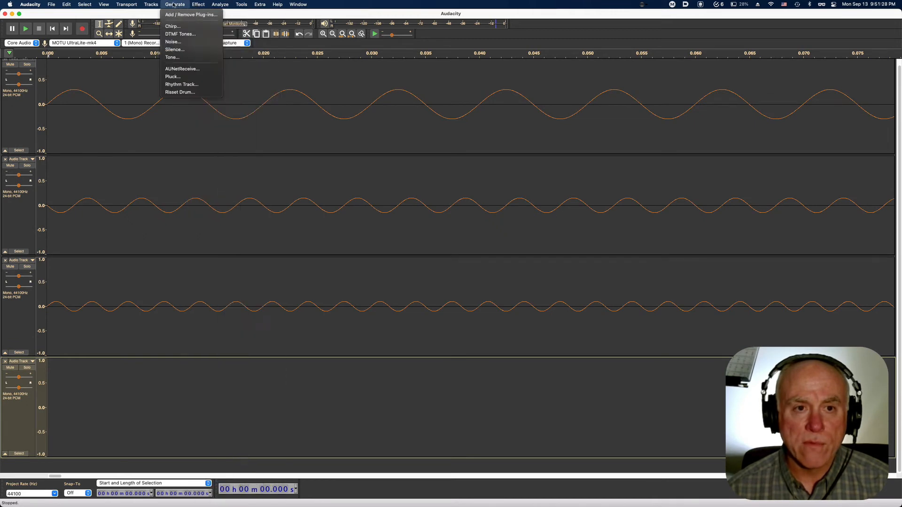
pyautogui.click(180, 58)
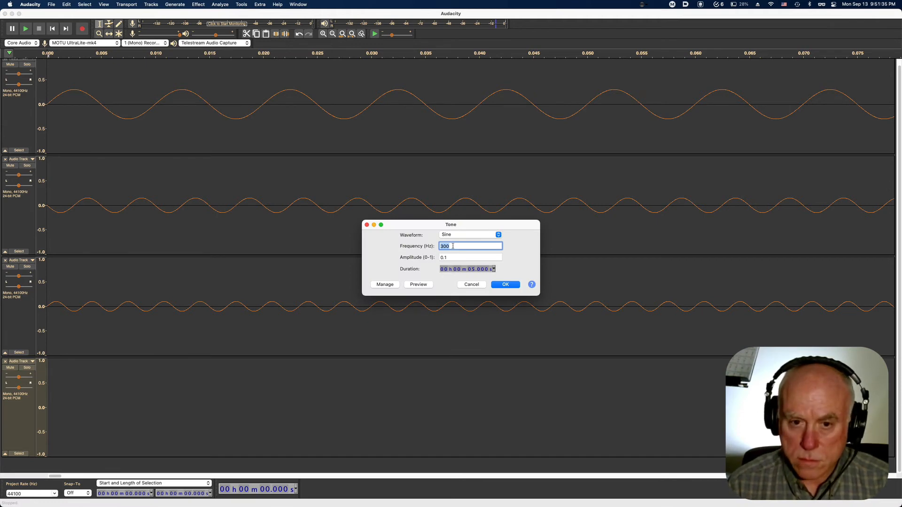
pyautogui.write('400')
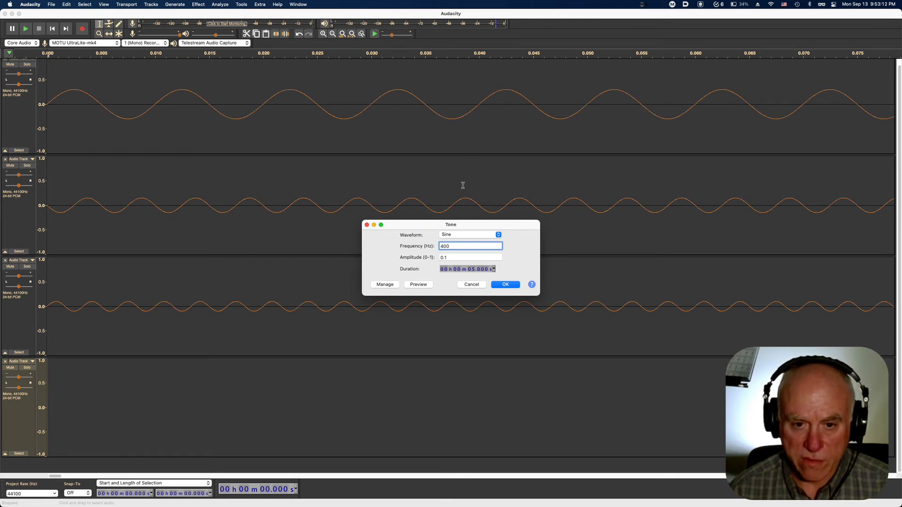
pyautogui.click(448, 256)
pyautogui.press('BackSpace')
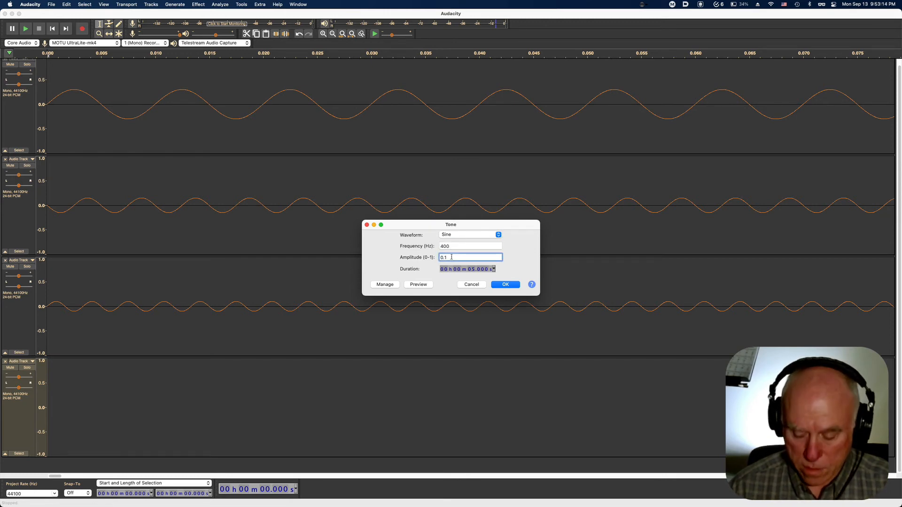
pyautogui.write('075')
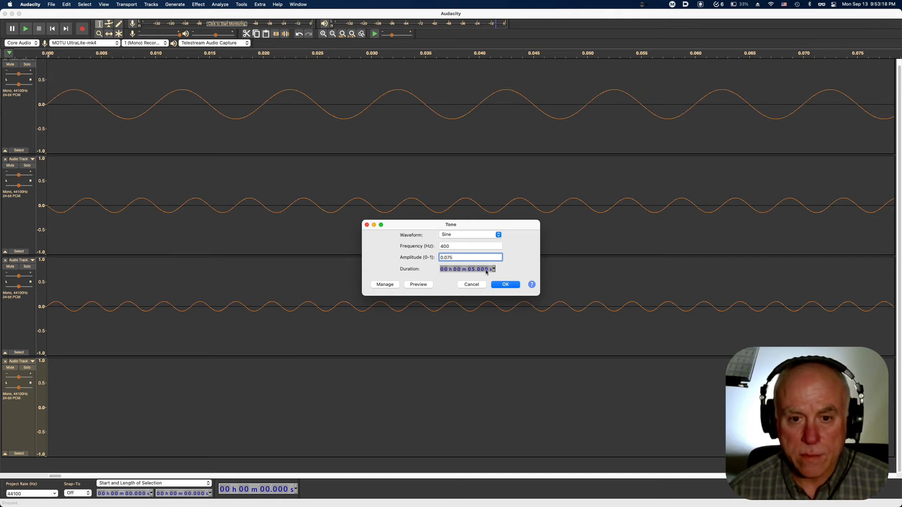
pyautogui.click(511, 285)
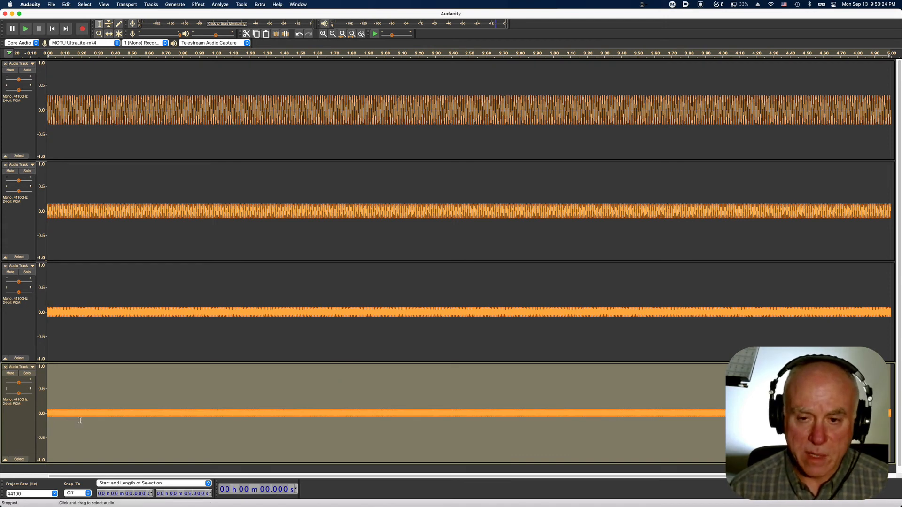
# Select the entire 400 Hz track and apply the Invert effect to it
pyautogui.click(323, 34)
pyautogui.click(322, 35)
pyautogui.click(322, 34)
pyautogui.click(322, 34)
pyautogui.click(322, 34)
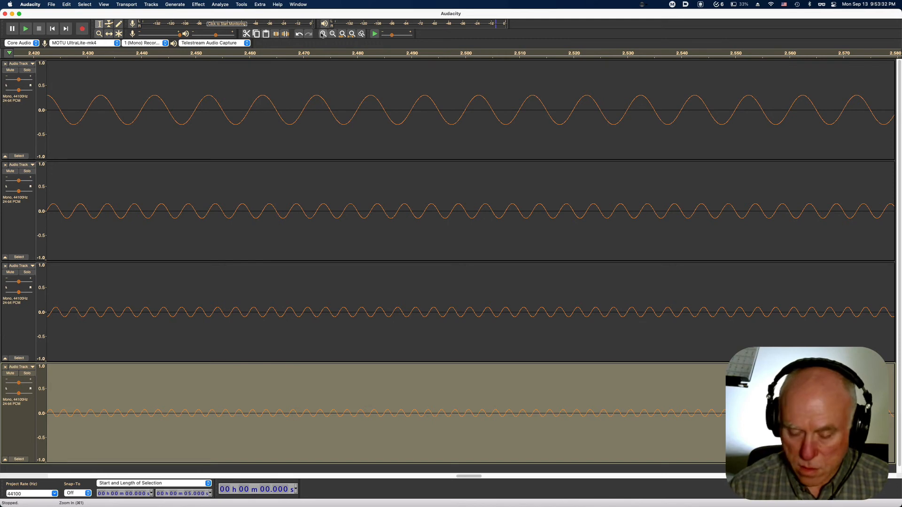
pyautogui.press('Home')
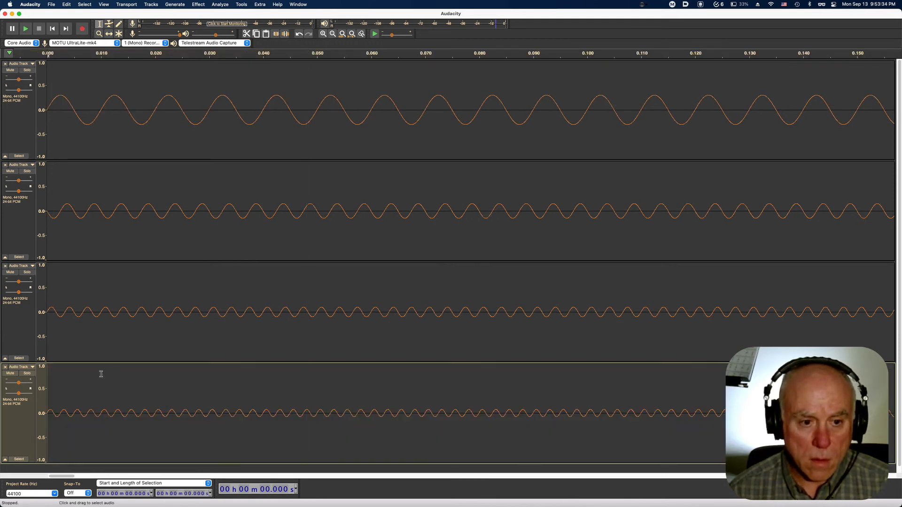
pyautogui.click(14, 423)
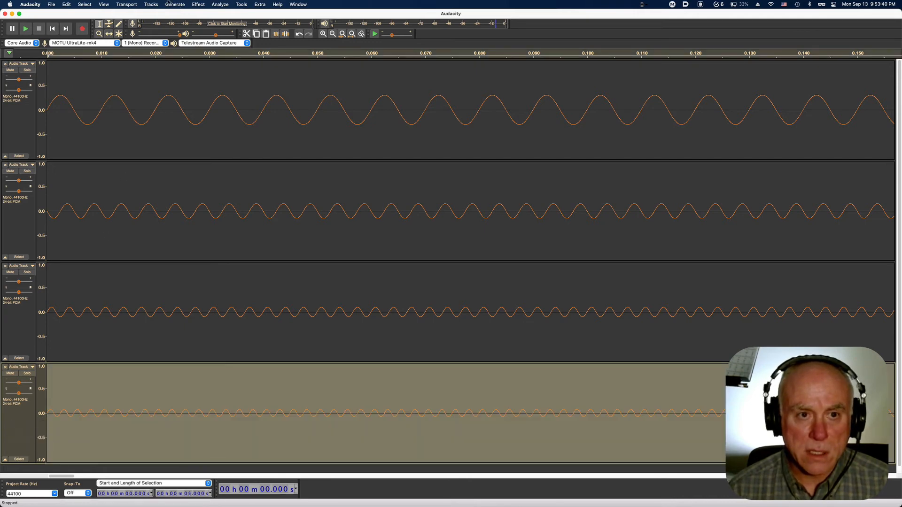
pyautogui.click(198, 4)
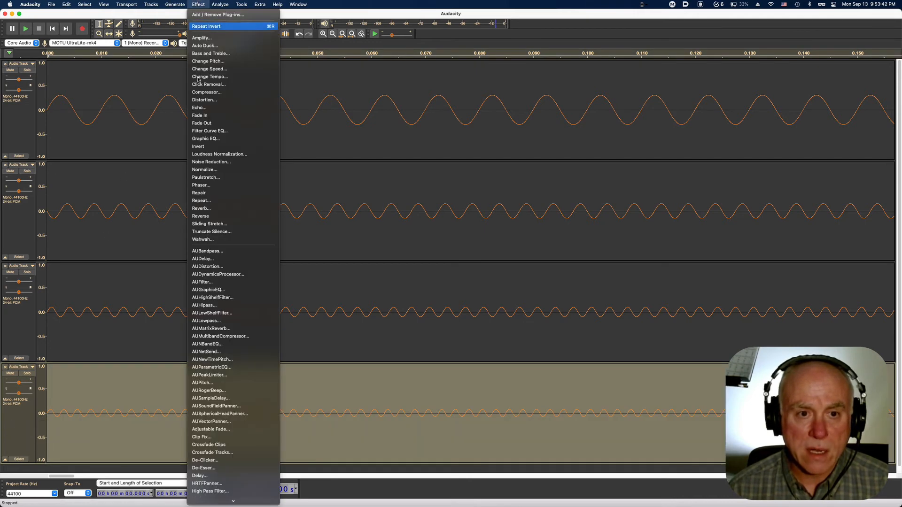
pyautogui.click(202, 147)
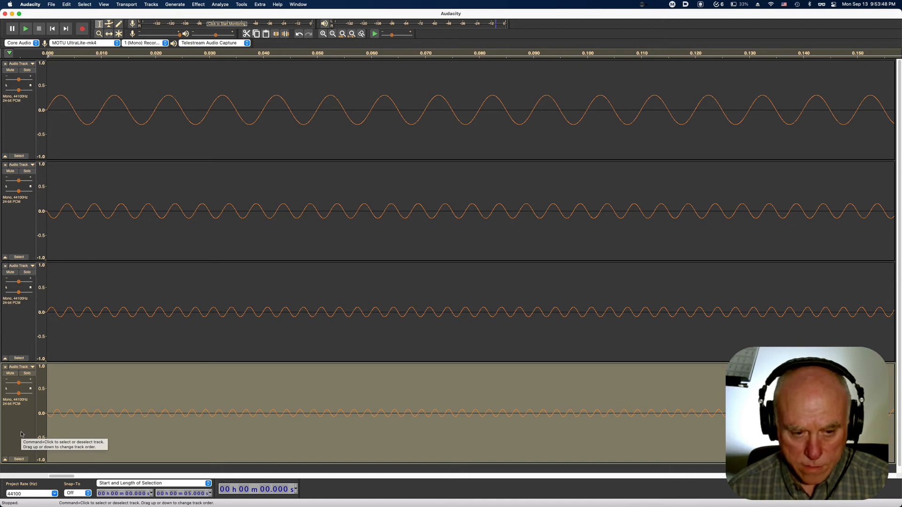
# Play all four tracks together from the start, then replay the opening of the combined tone and stop
pyautogui.press('space')
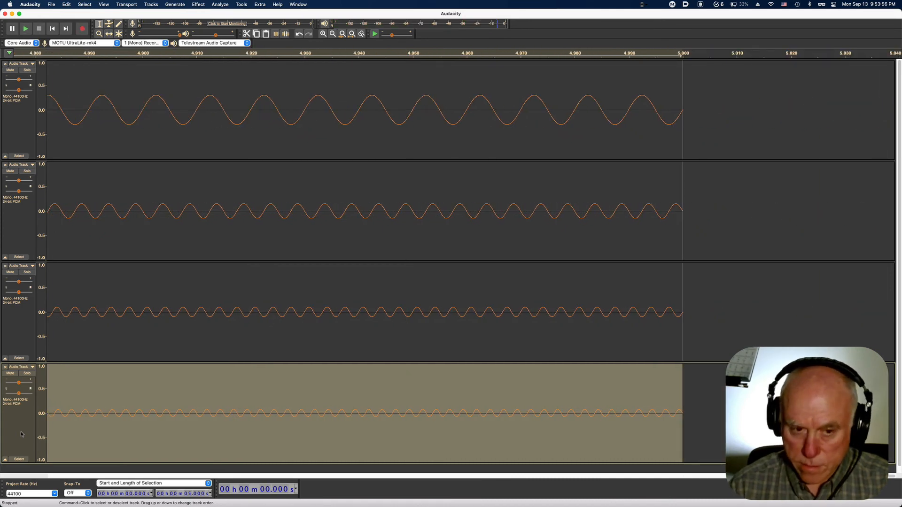
pyautogui.press('Home')
pyautogui.press('space')
pyautogui.press('space')
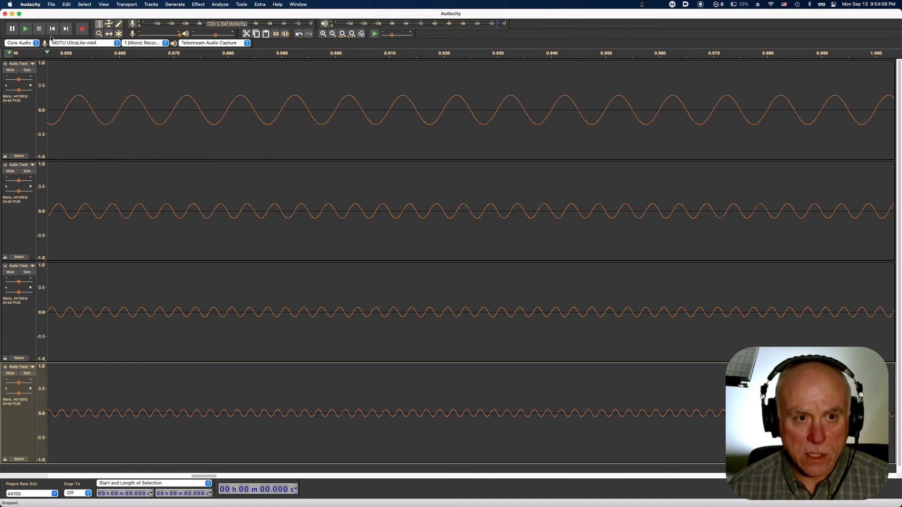
# Select all the audio in the four sine tone tracks and mix and render it to a new track
pyautogui.click(69, 3)
pyautogui.moveTo(85, 4)
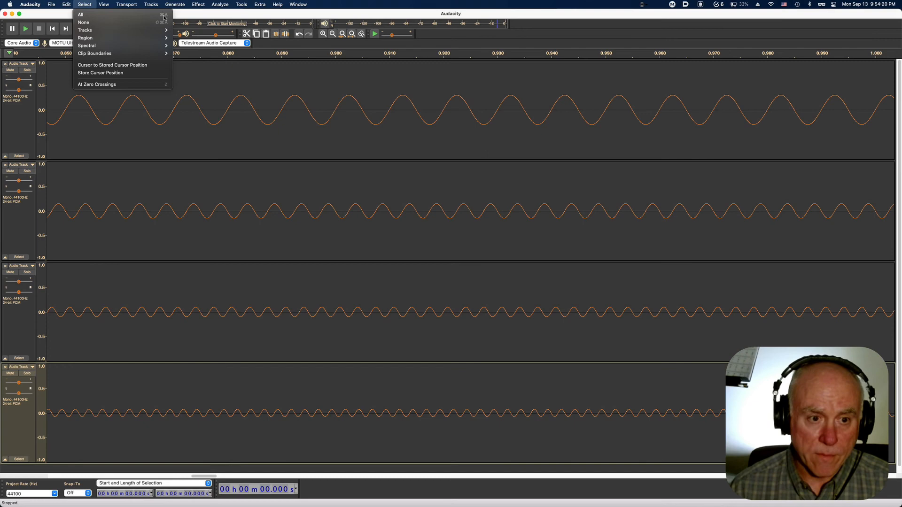
pyautogui.click(251, 28)
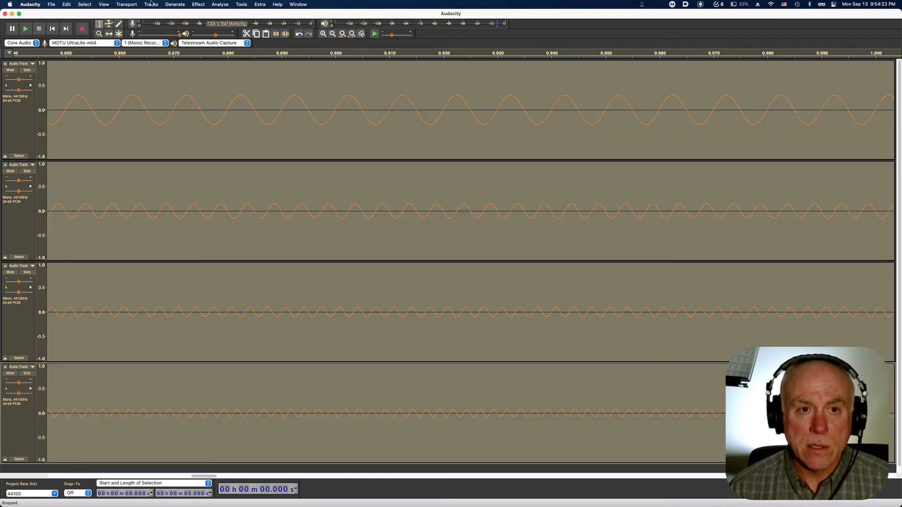
pyautogui.click(151, 4)
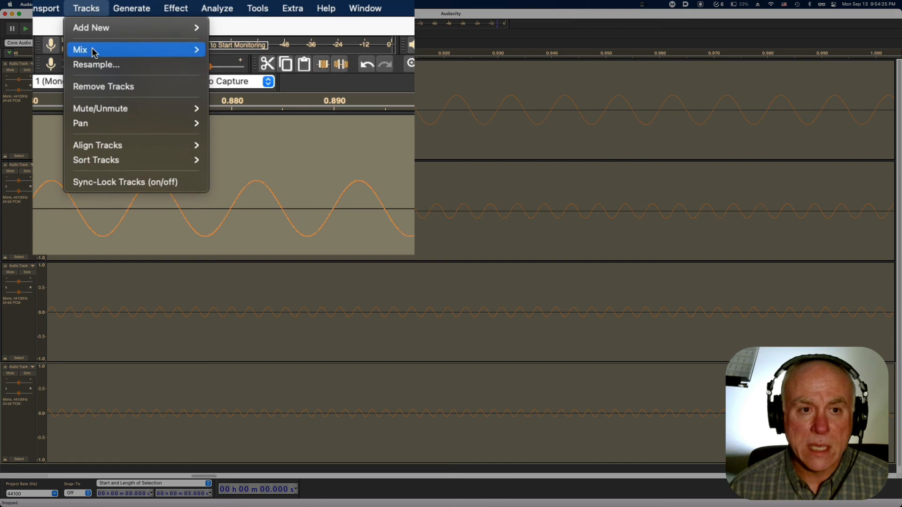
pyautogui.moveTo(94, 53)
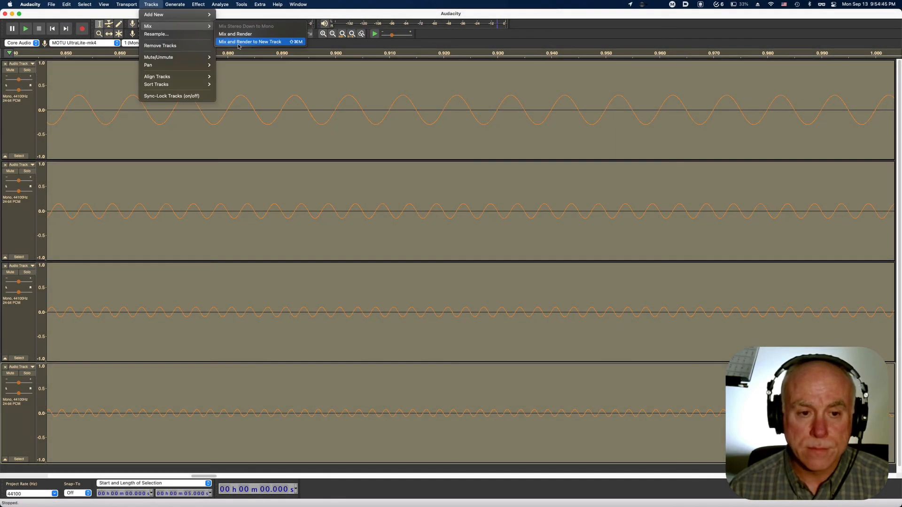
pyautogui.click(252, 85)
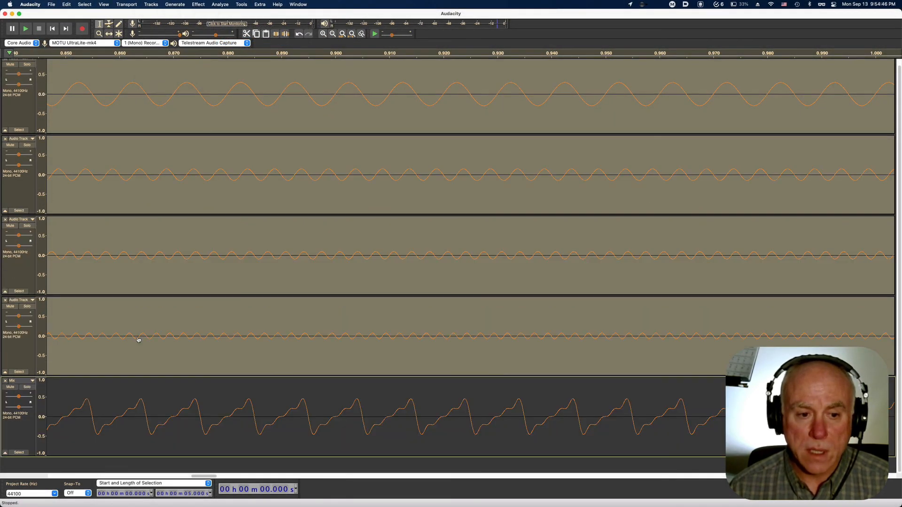
# Return the cursor to the start of the project and examine the beginning of the mixed waveform
pyautogui.hscroll(-3, 102, 417)
pyautogui.hscroll(-10, 125, 422)
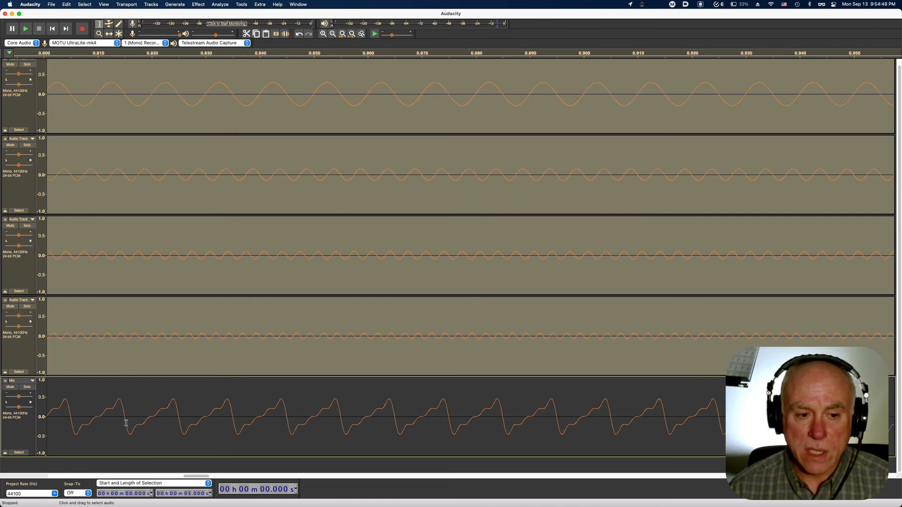
pyautogui.press('Home')
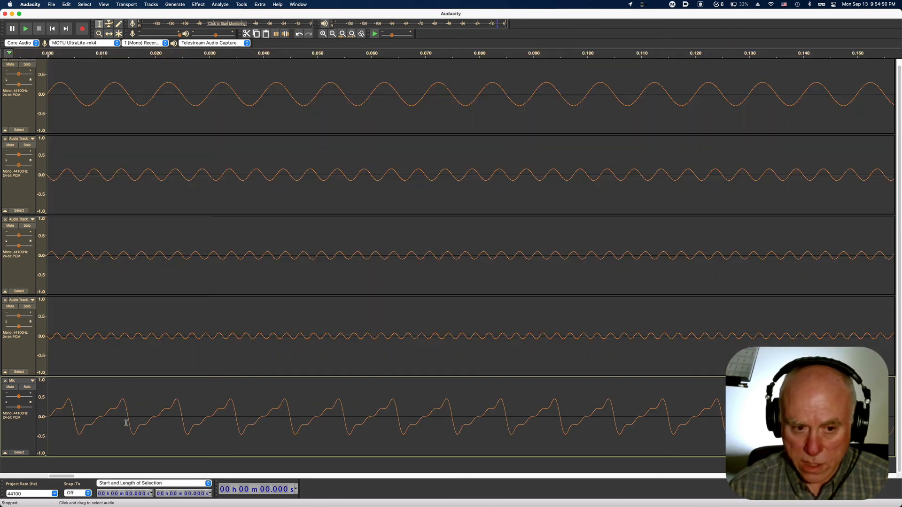